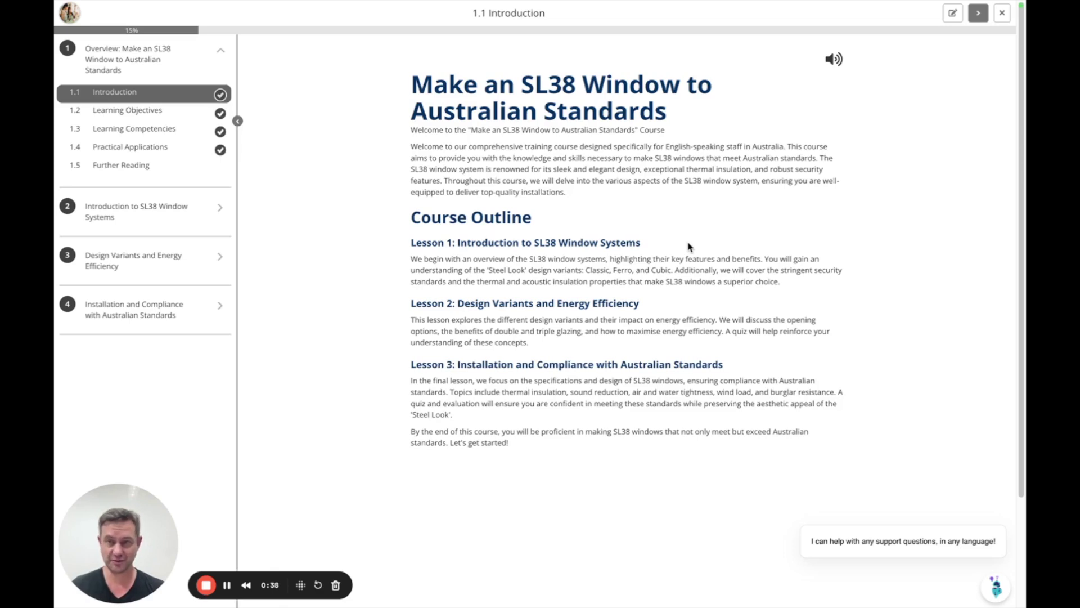
Expand the Introduction to SL38 Window Systems lesson and briefly play its audio narration
left_click(137, 210)
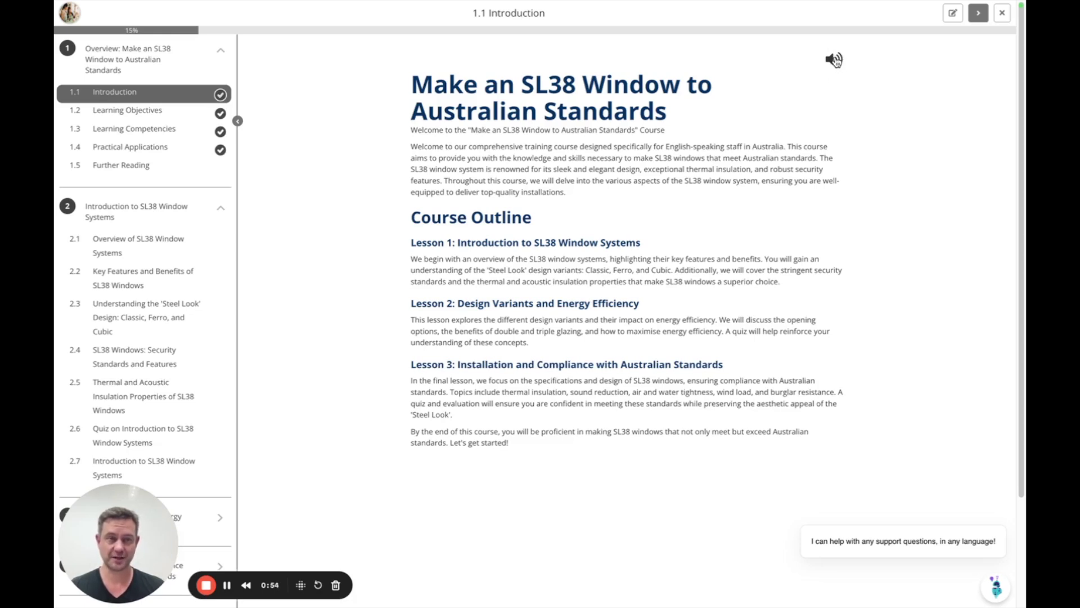
left_click(836, 60)
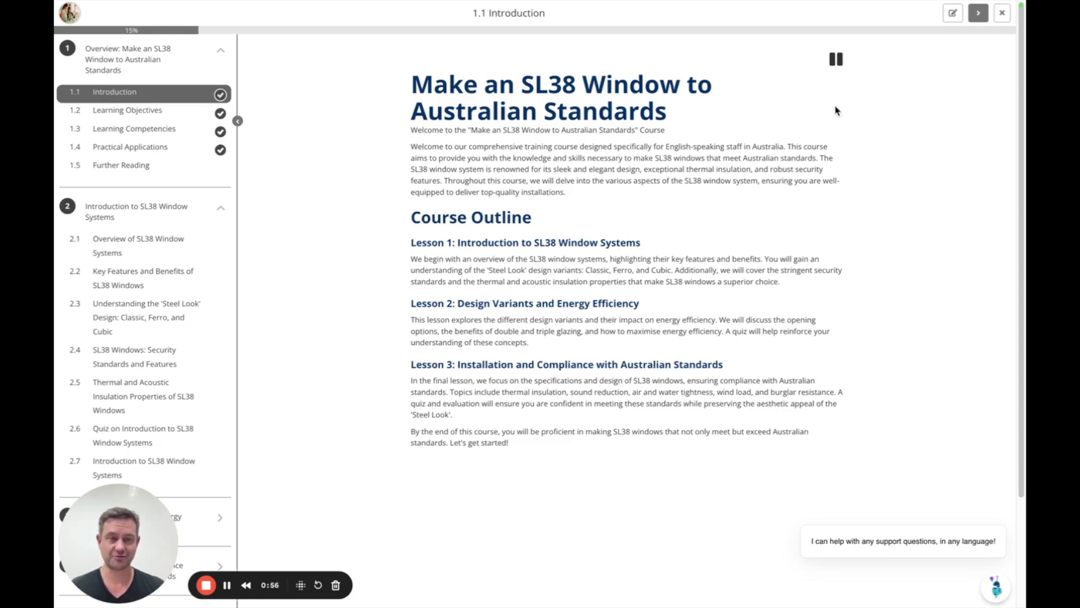
left_click(836, 63)
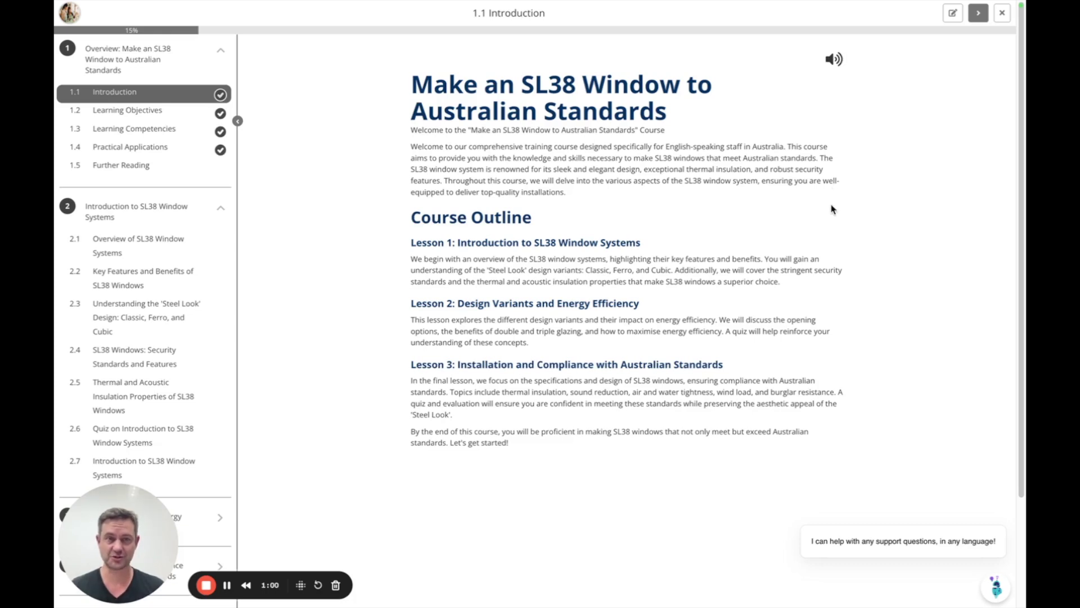
Edit and save the 1.1 Introduction topic, then advance to 1.2 Learning Objectives
left_click(952, 14)
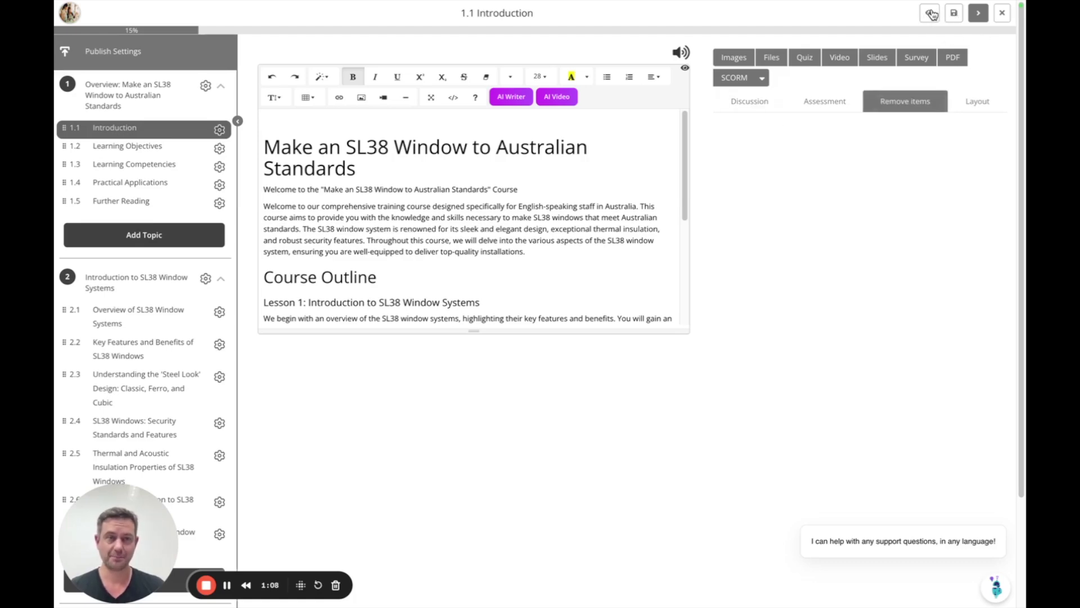
left_click(931, 15)
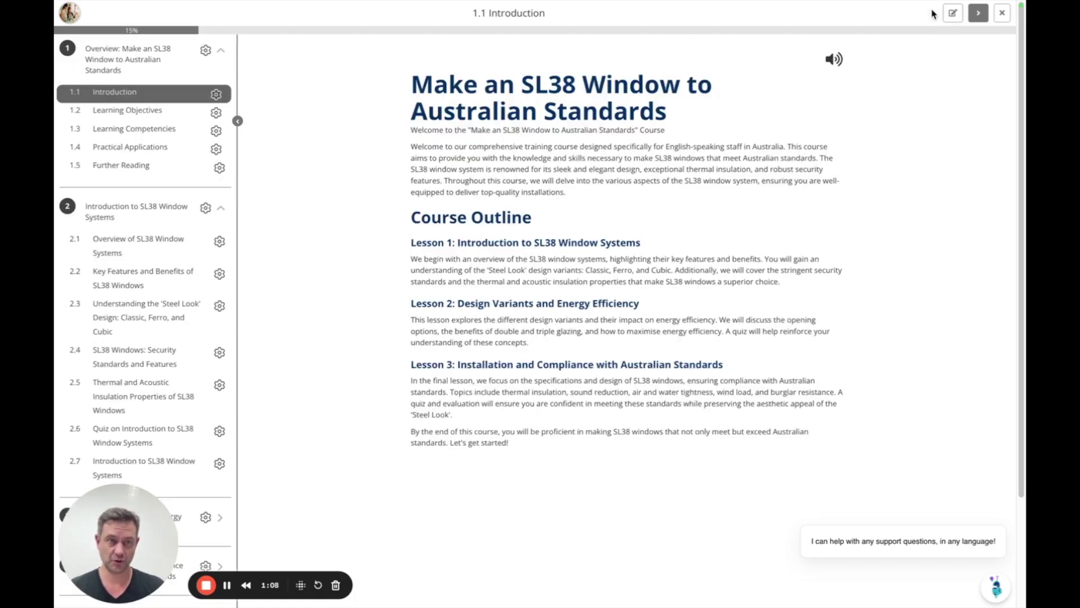
left_click(979, 14)
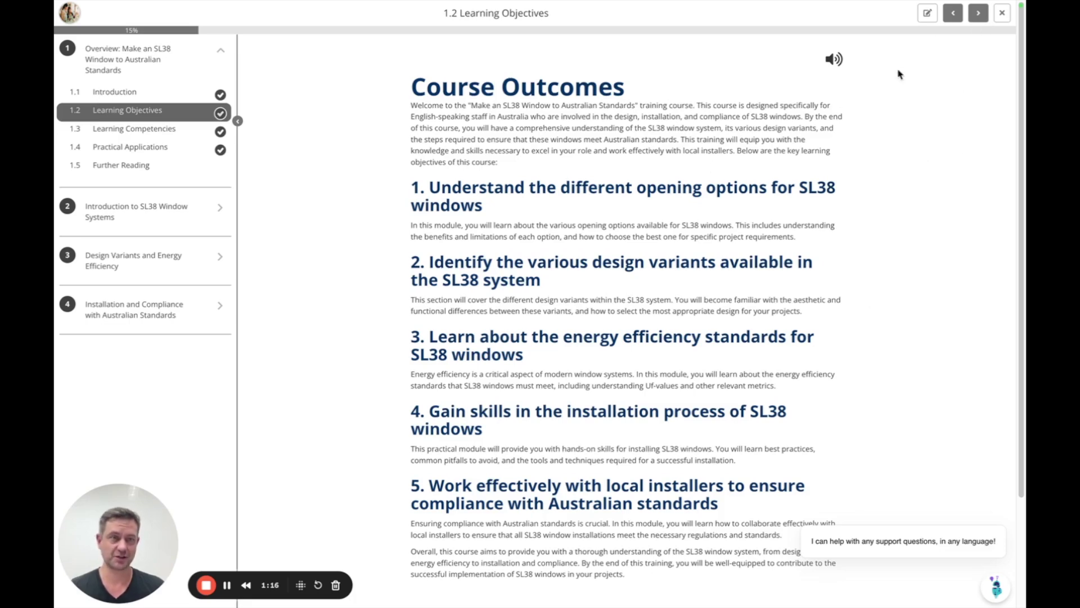
Enter edit mode and open the 2.6 quiz from lesson 2
left_click(928, 14)
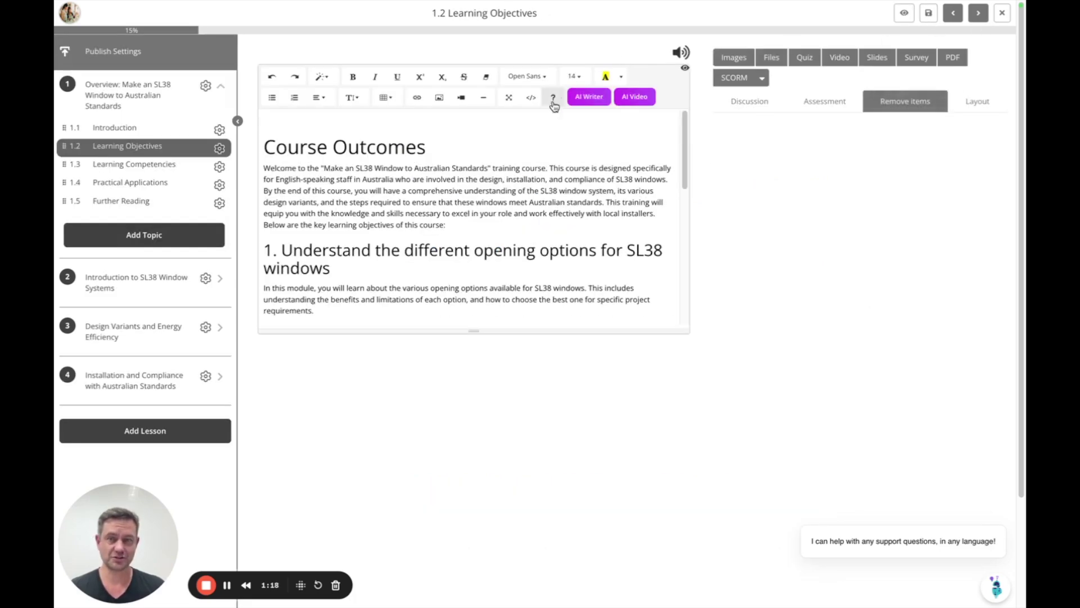
left_click(138, 282)
scroll(163, 343, "down", 2)
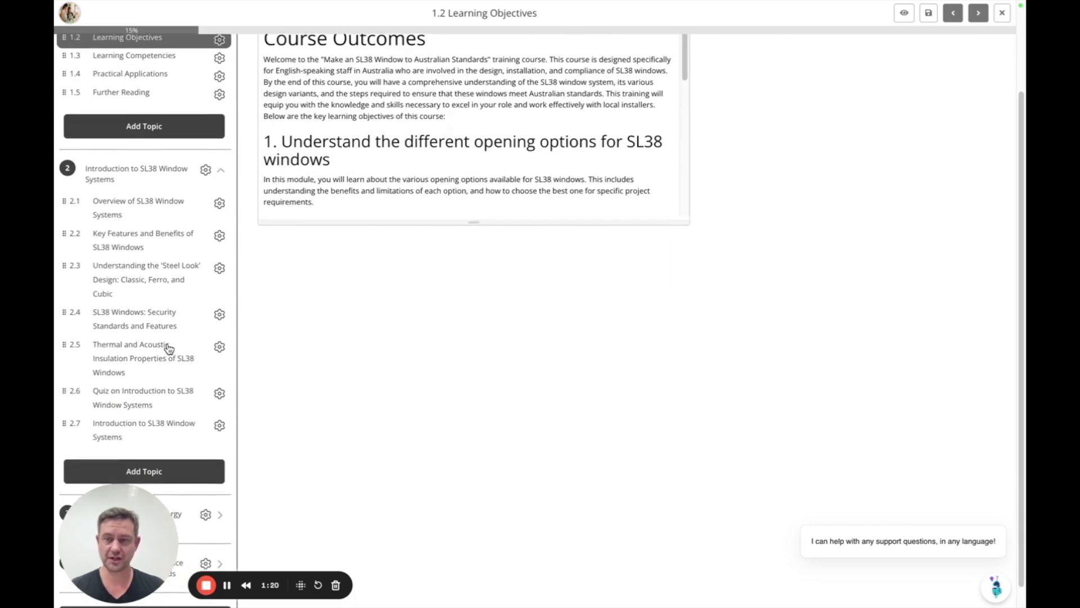
left_click(131, 392)
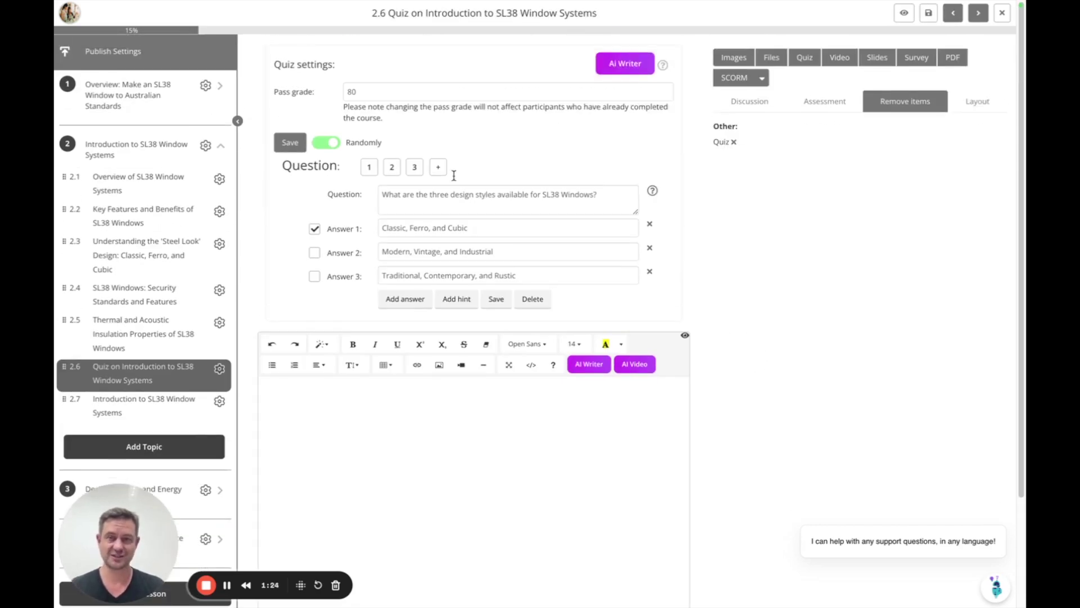
Check the 80 pass grade and quiz questions 2 and 3, then preview the quiz
left_click_drag(363, 92, 340, 97)
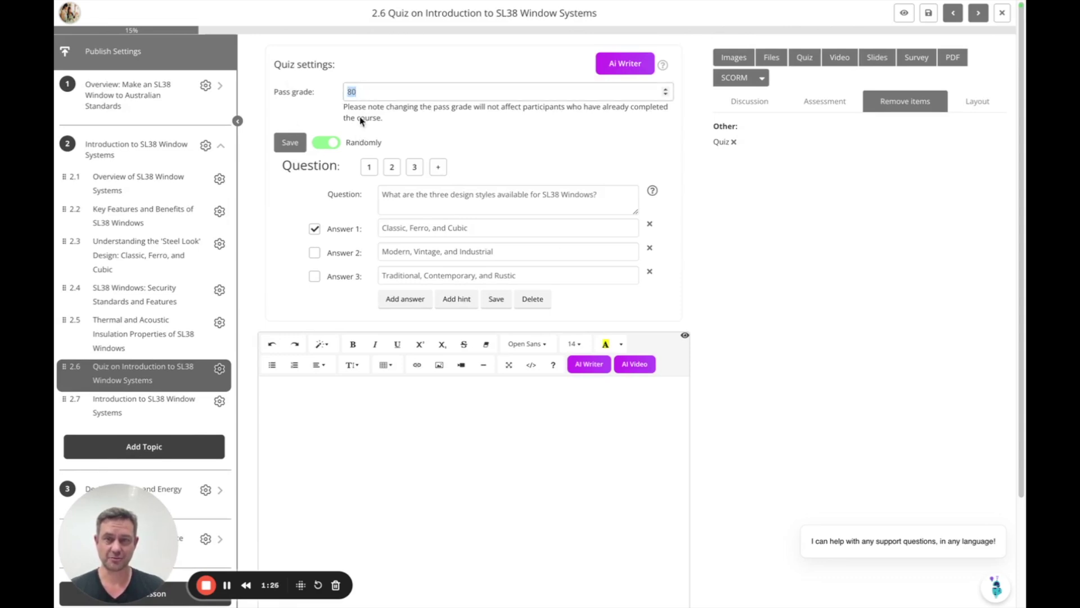
left_click_drag(345, 142, 387, 145)
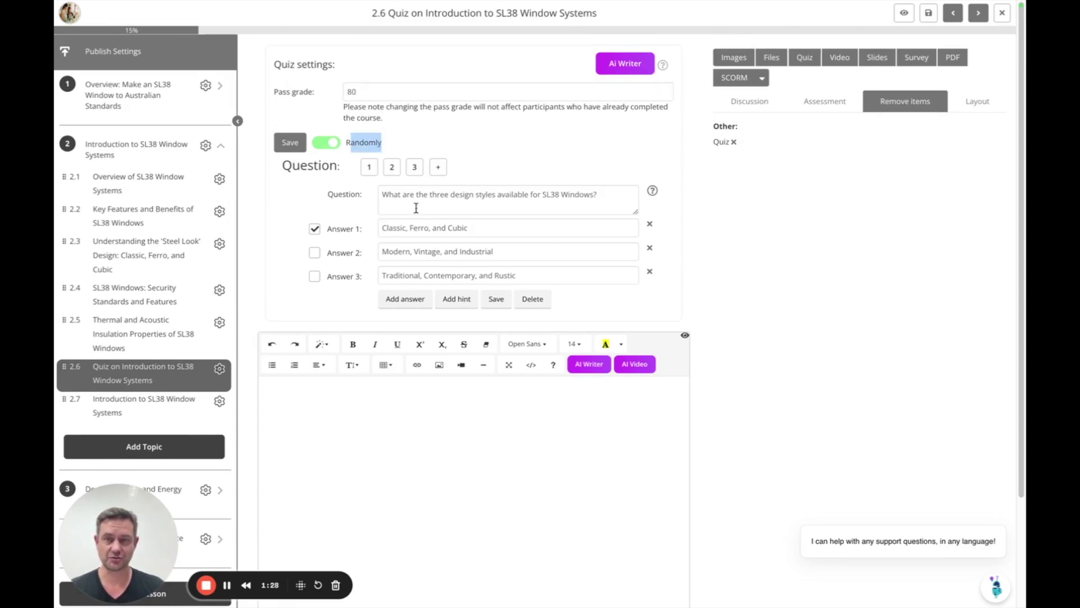
left_click(411, 141)
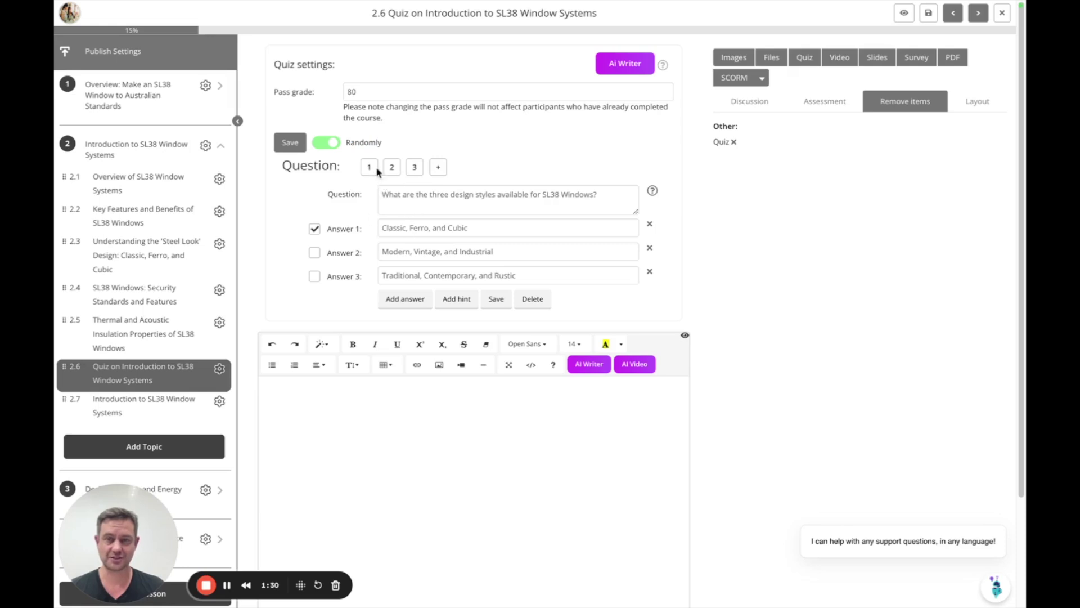
left_click(393, 168)
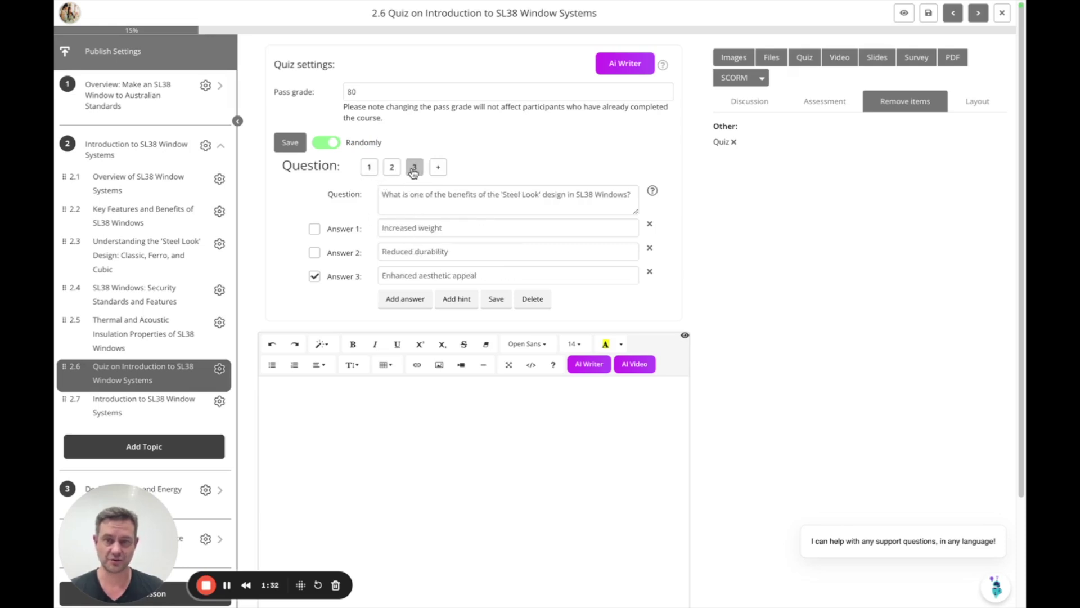
left_click(414, 171)
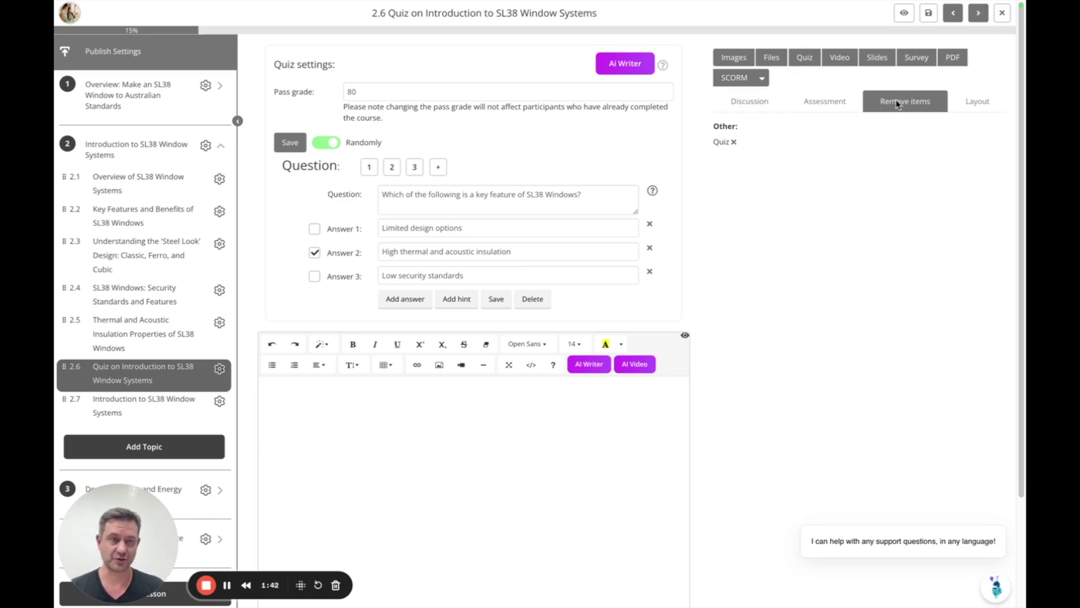
left_click(904, 13)
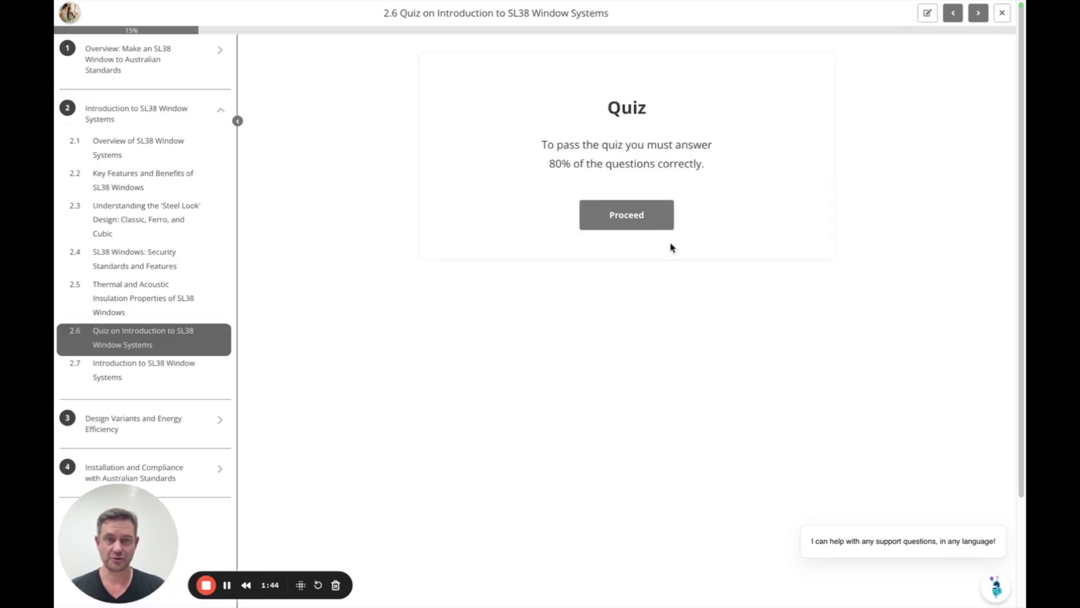
Start the quiz, tick 'Enhanced aesthetic appeal', and advance to the 2.7 assignment
left_click(633, 226)
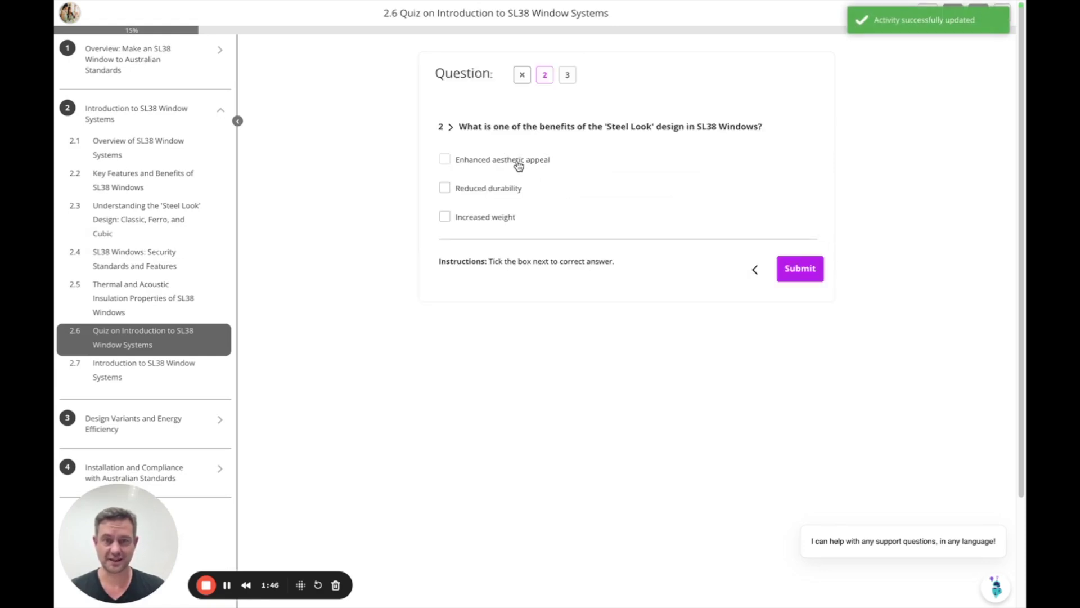
left_click(517, 162)
left_click(987, 16)
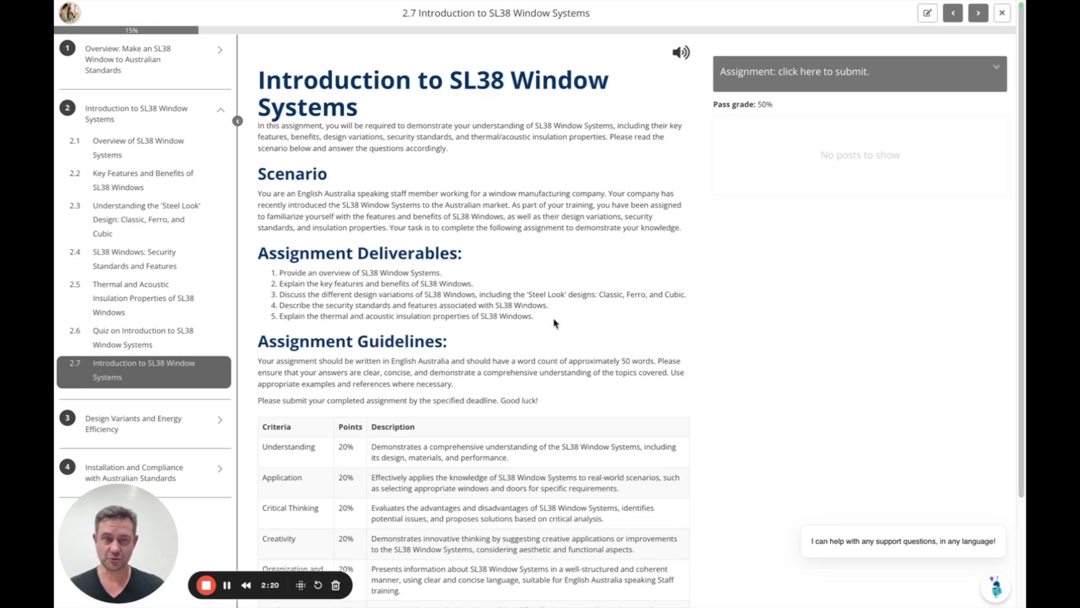
Open and collapse the 2.7 assignment answer box and scroll through the page
left_click(798, 71)
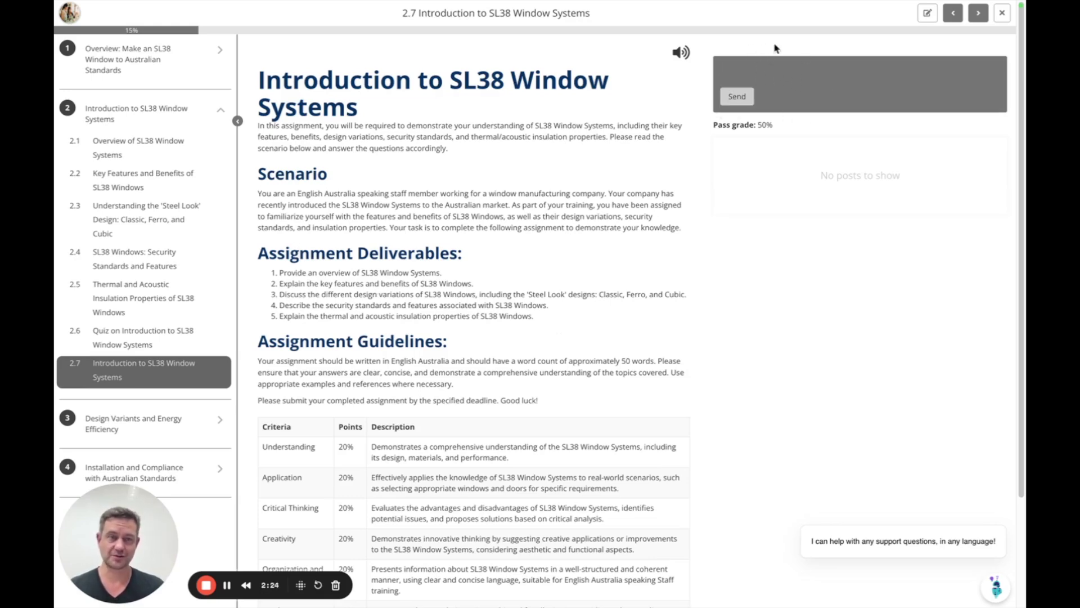
left_click(794, 203)
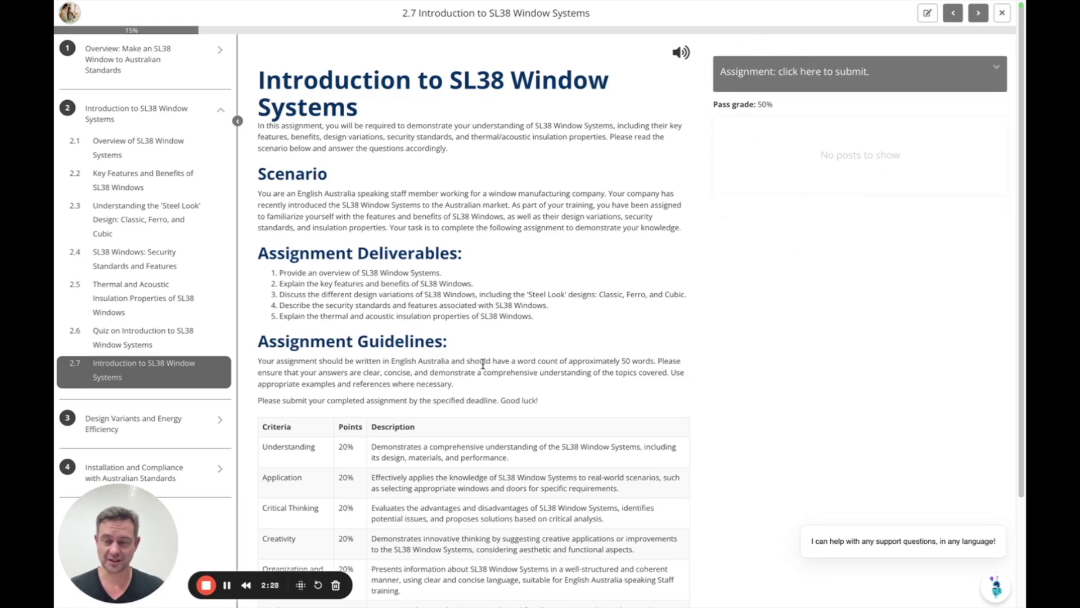
scroll(483, 360, "down", 3)
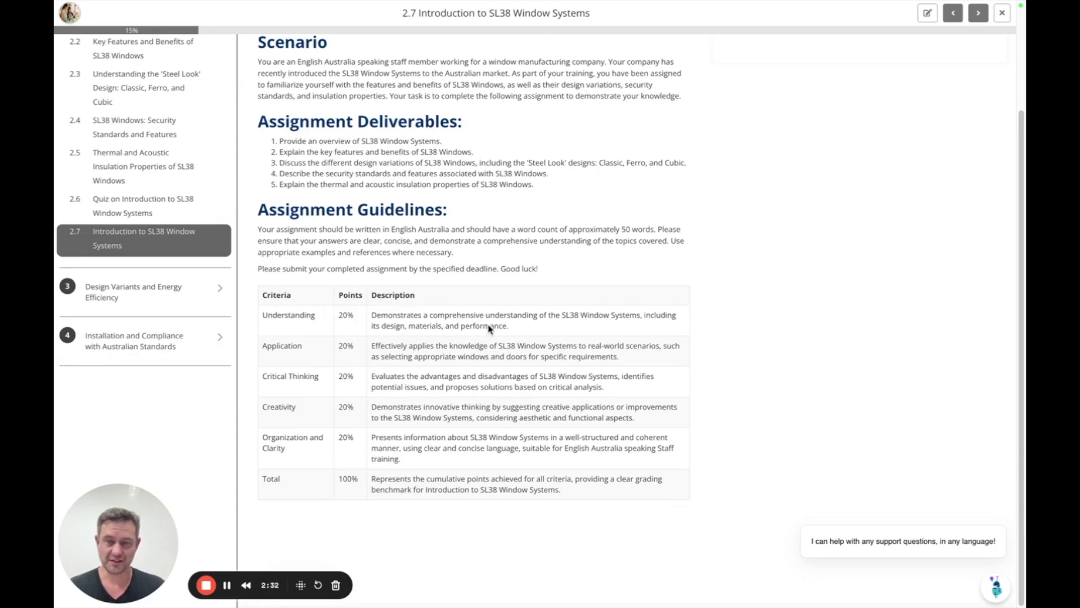
scroll(416, 325, "up", 1)
scroll(412, 336, "up", 2)
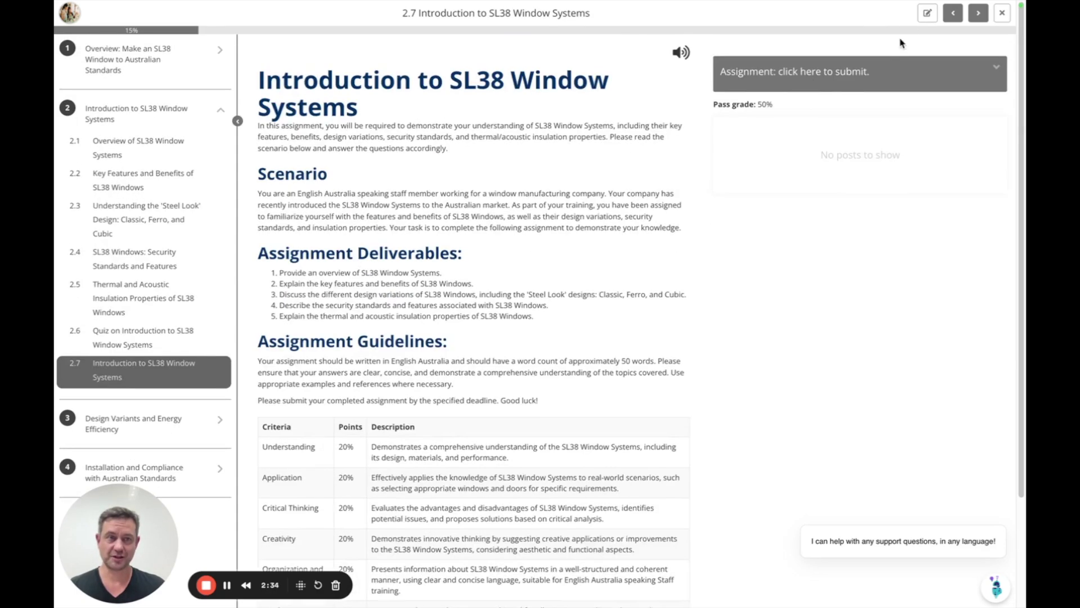
Open the 2.7 assignment for editing and place the caret in the criteria table
left_click(927, 13)
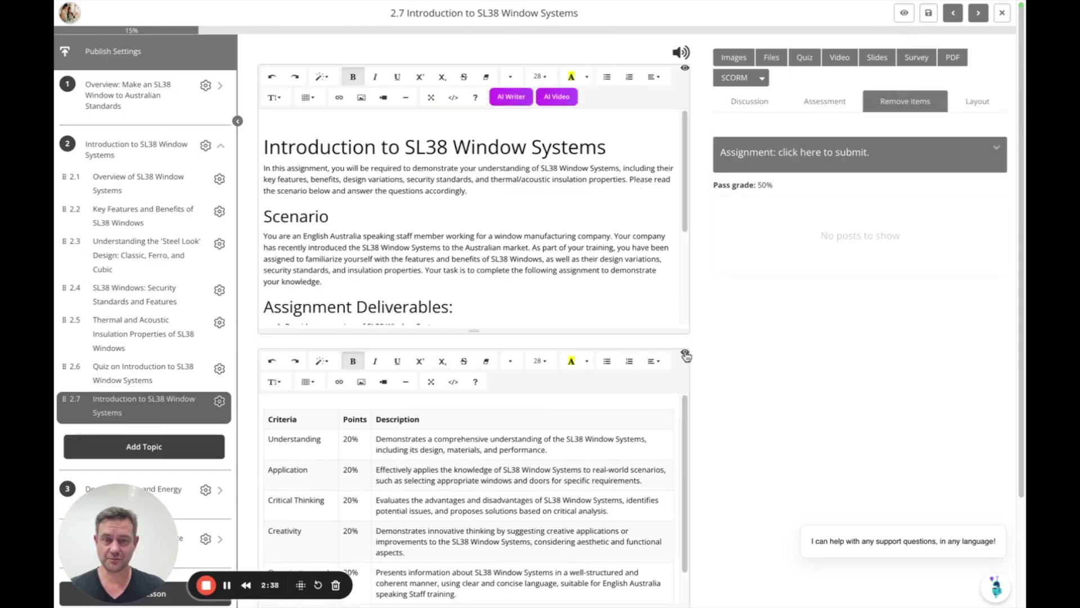
scroll(726, 375, "down", 3)
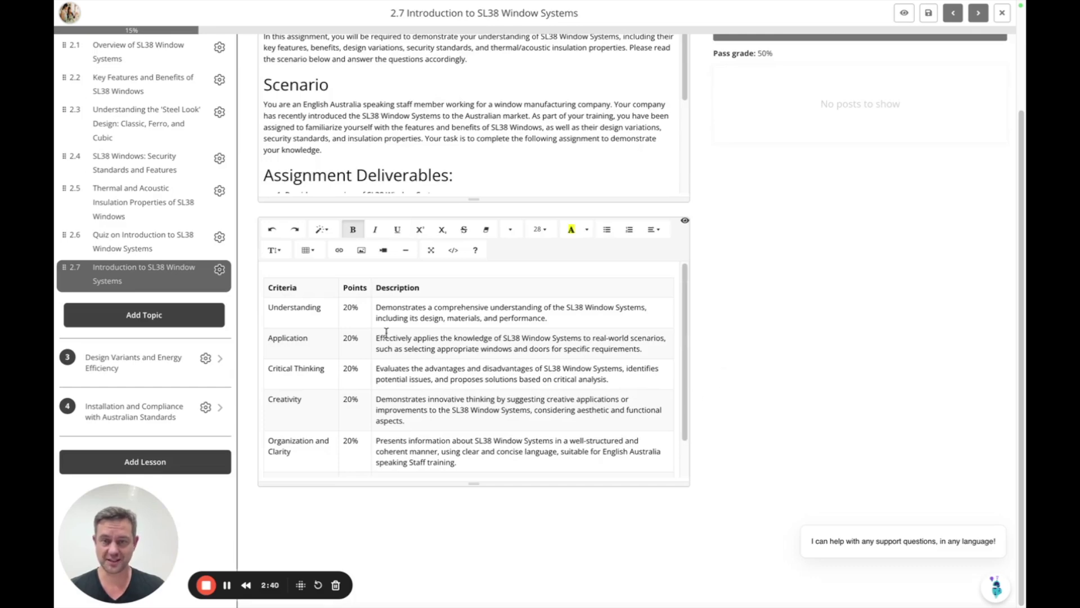
left_click(288, 311)
left_click(532, 348)
scroll(871, 338, "up", 3)
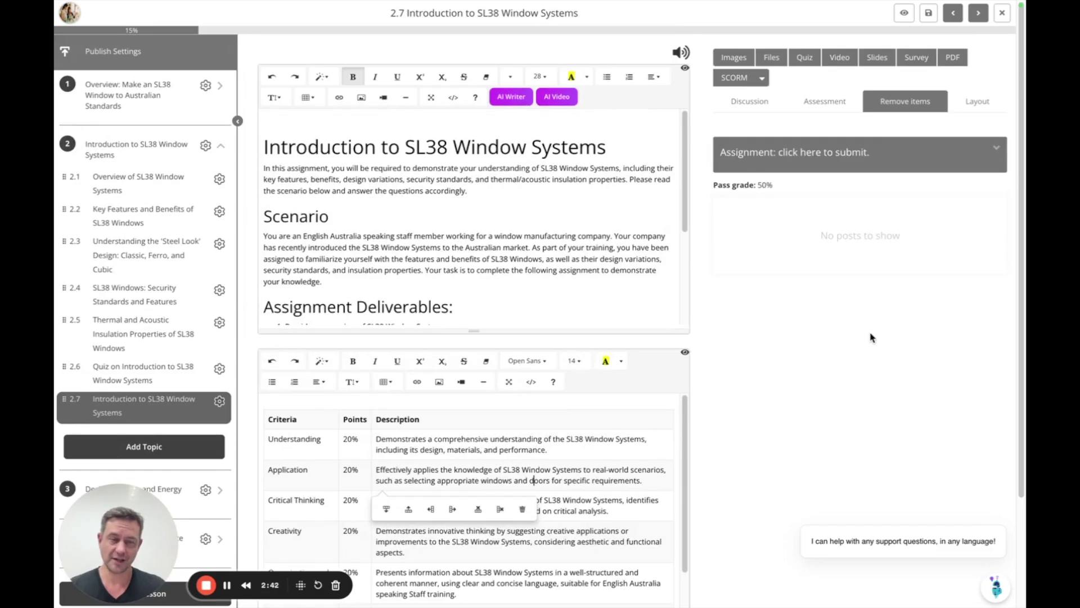
Save the assignment, reopen its answer box, and paste the prepared answer
left_click(904, 12)
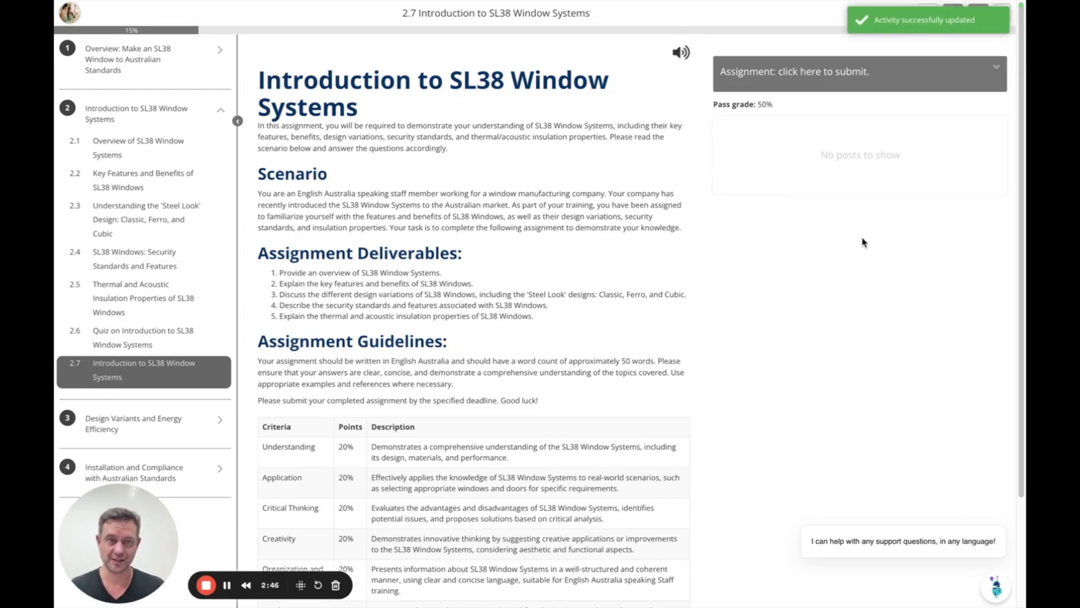
left_click(771, 72)
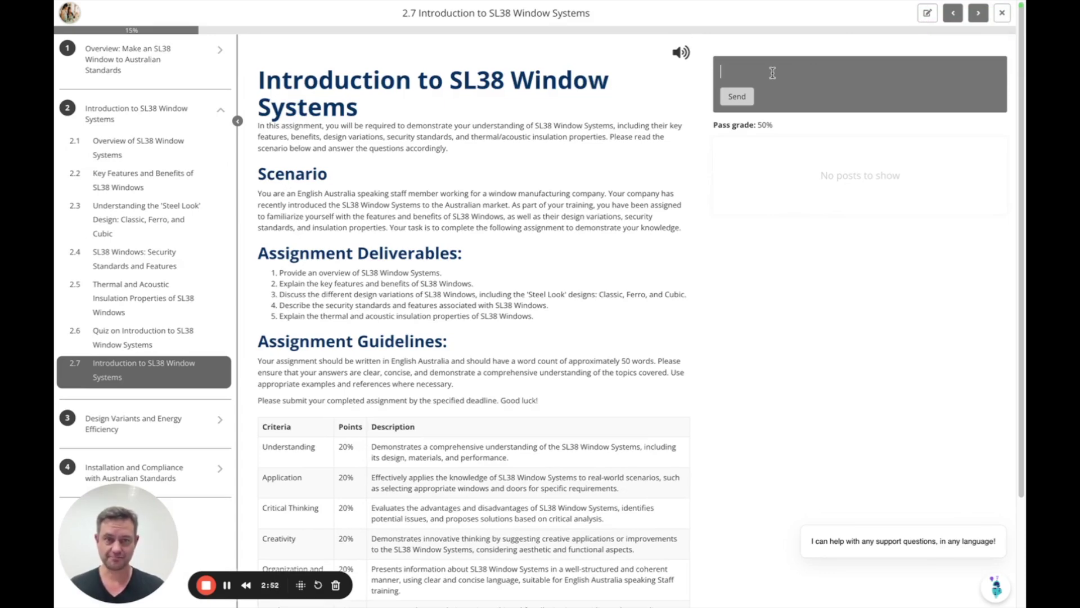
key("ctrl+v")
Submit the answer for grading and expand the AI Assessor's full feedback
left_click(743, 162)
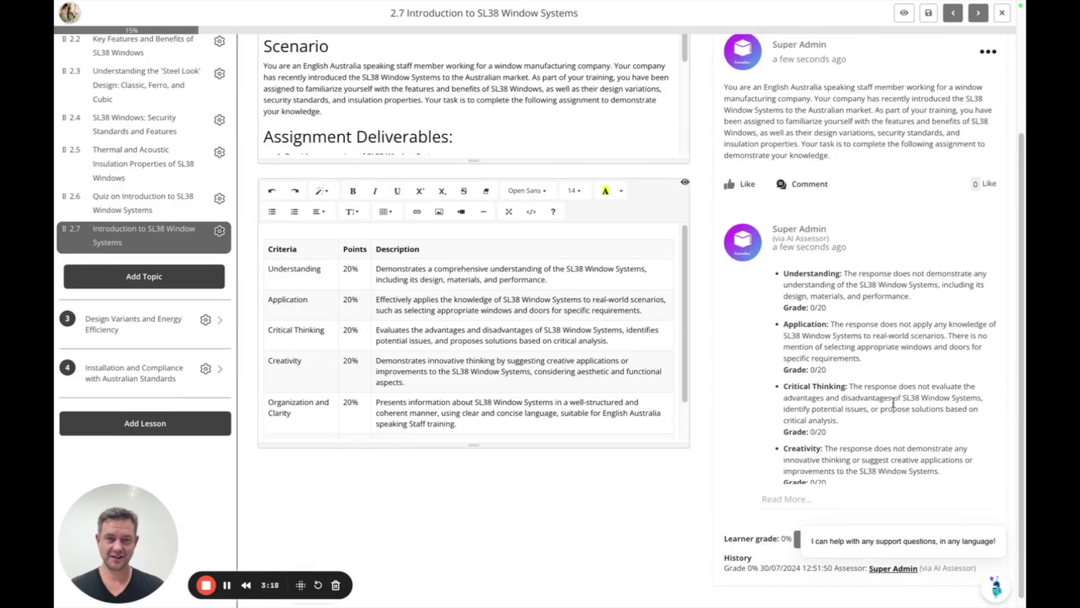
scroll(890, 405, "down", 1)
left_click(788, 494)
scroll(852, 435, "down", 1)
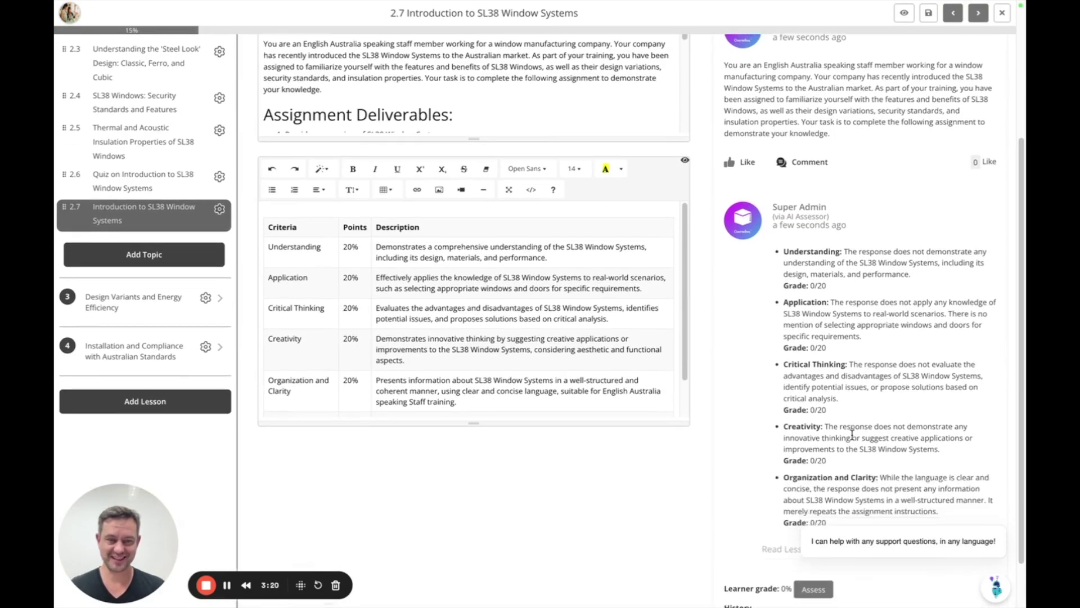
scroll(852, 435, "down", 1)
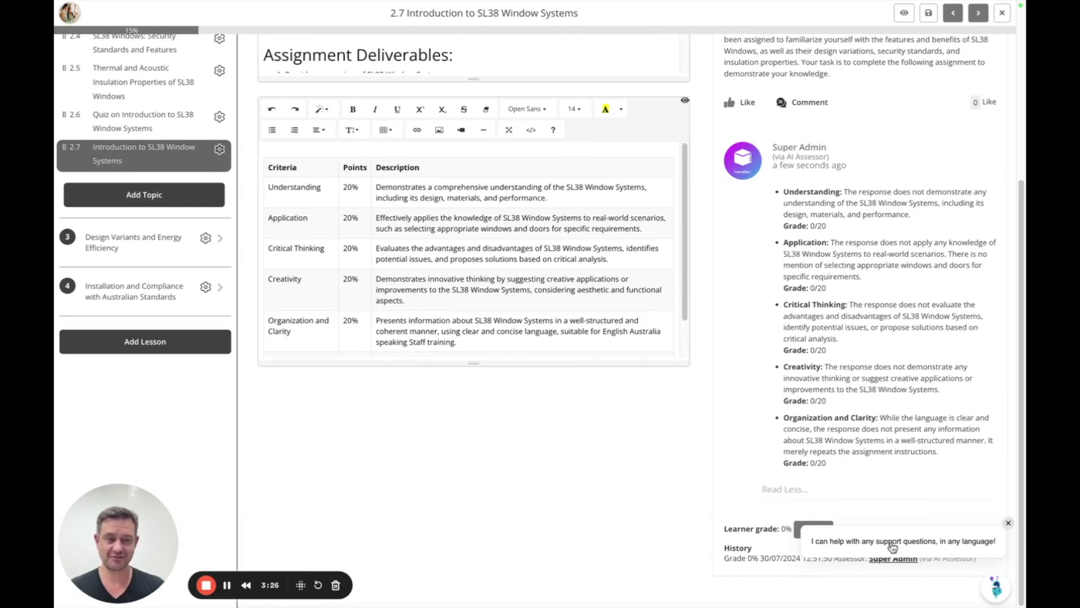
Dismiss the support chat prompt and toggle the lesson preview, returning to editing
left_click(1007, 523)
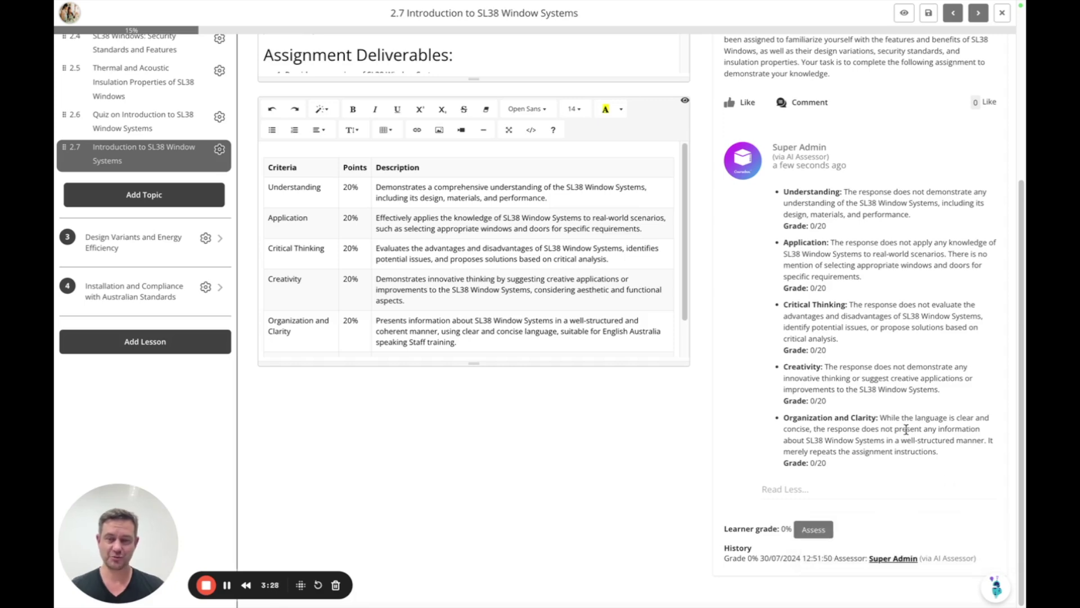
scroll(906, 429, "up", 5)
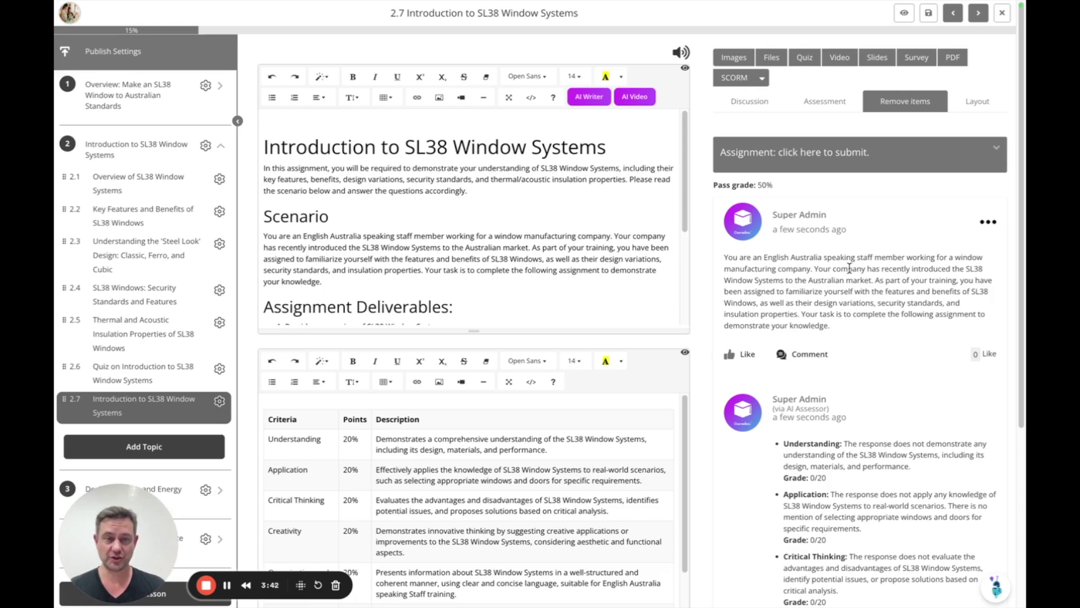
left_click(904, 12)
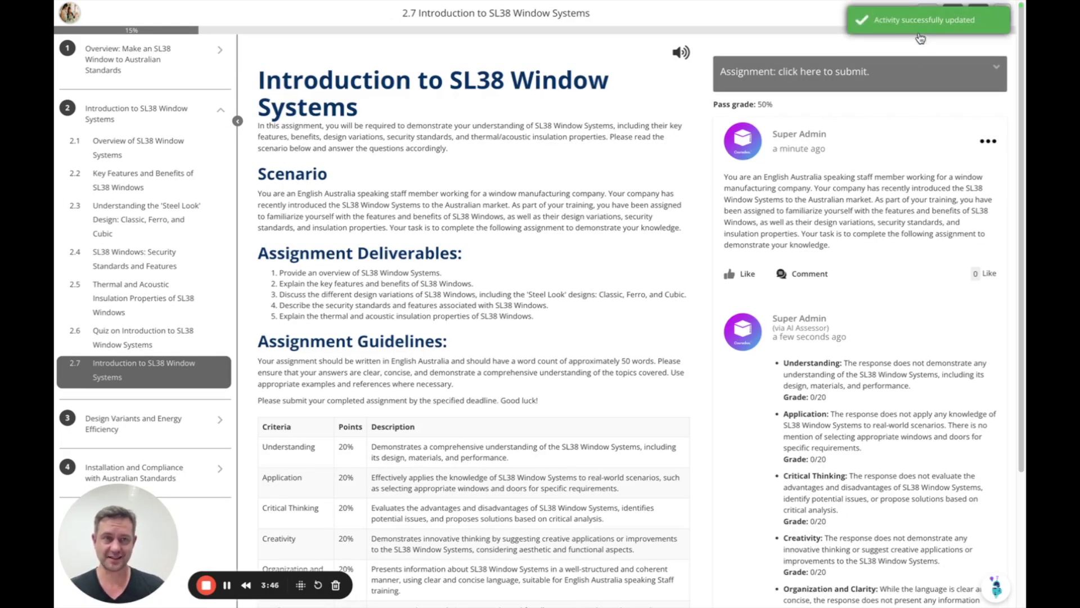
left_click(928, 13)
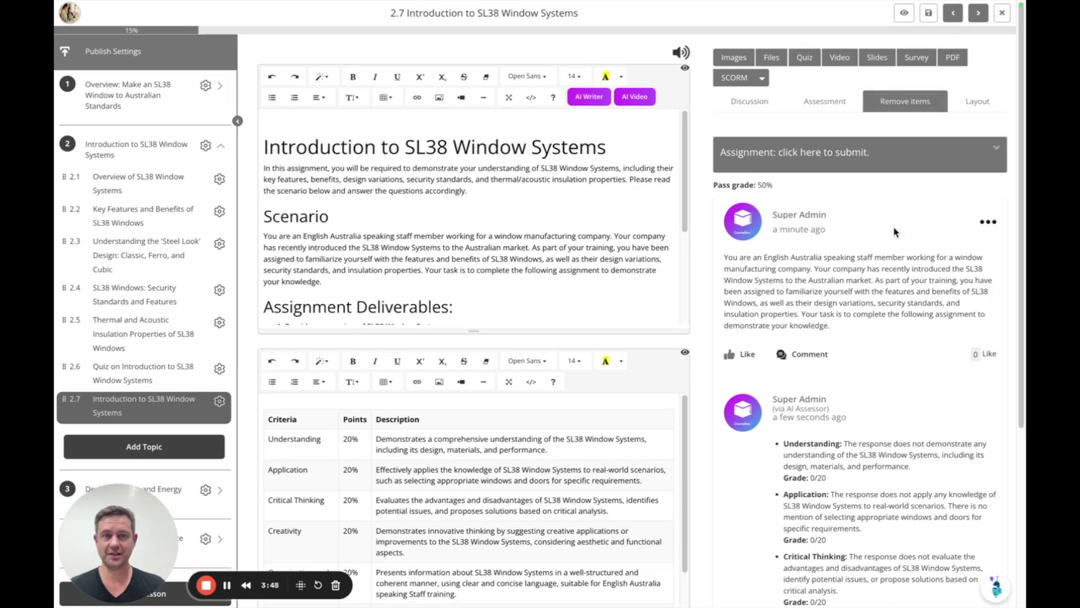
Go to the course About page and unpublish the SL38 Window course
left_click(119, 52)
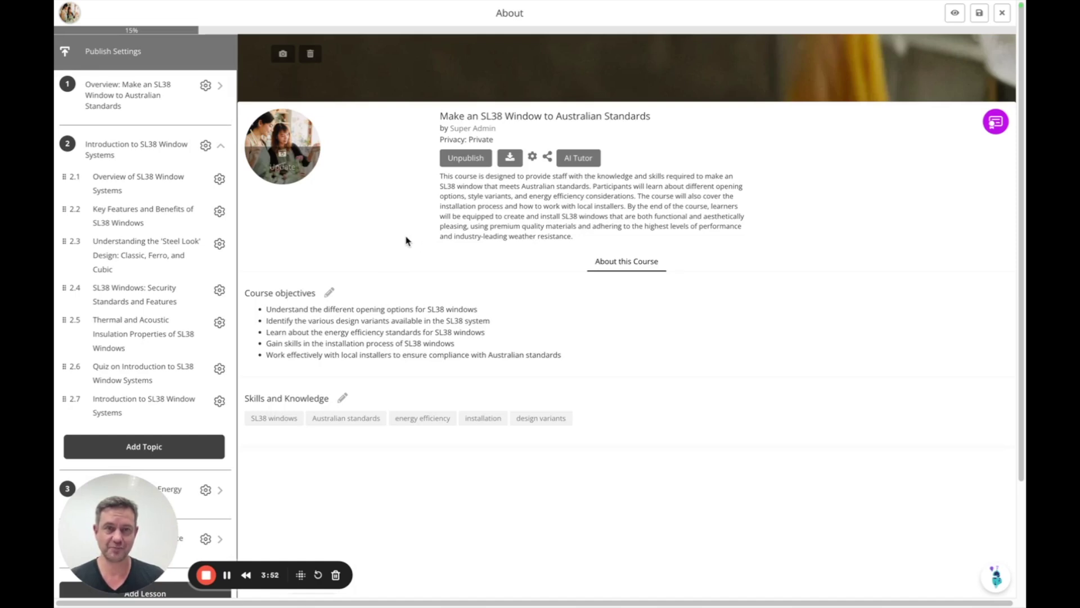
left_click(465, 158)
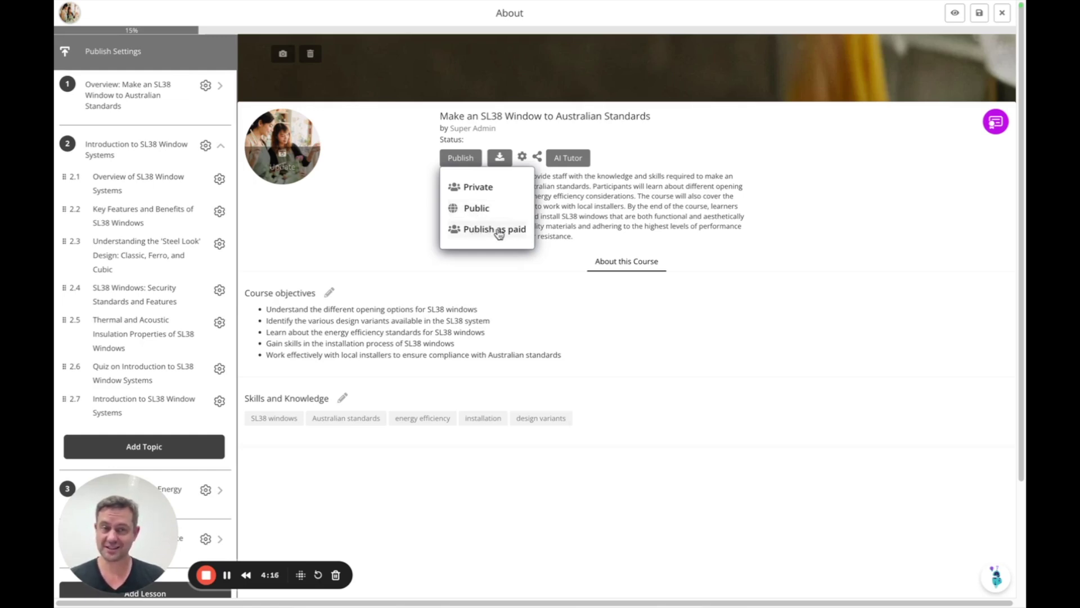
left_click(517, 138)
Look through the course's download formats and sharing options
left_click(505, 163)
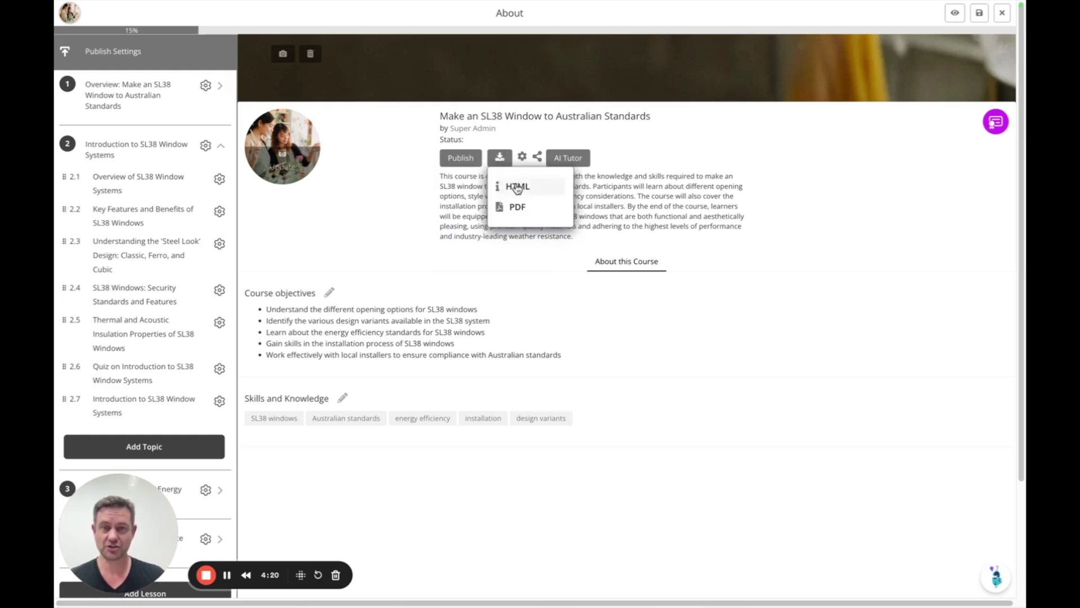
left_click(538, 159)
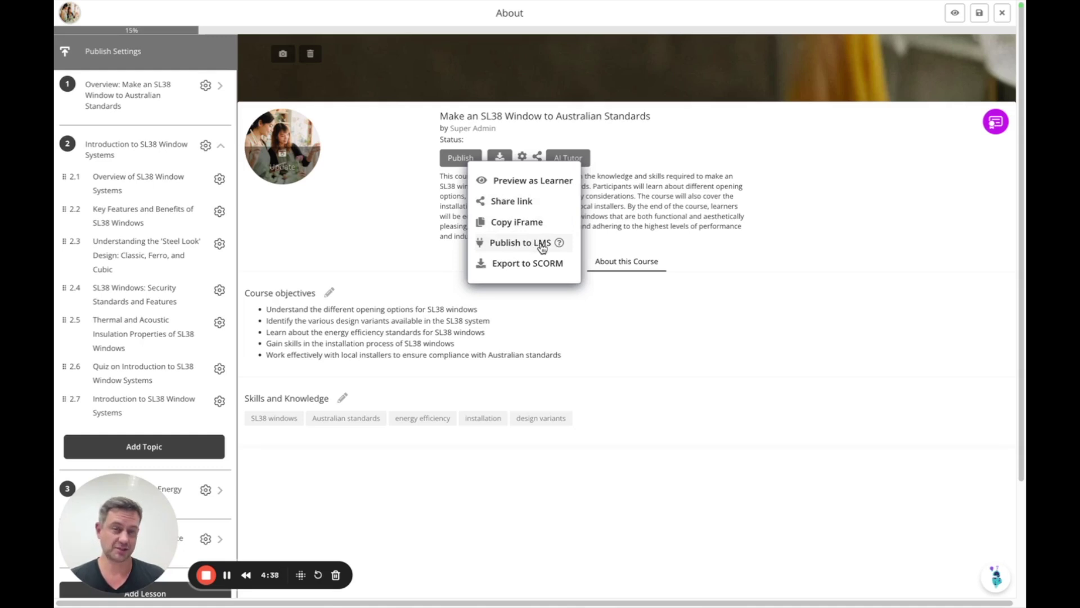
mouse_move(560, 244)
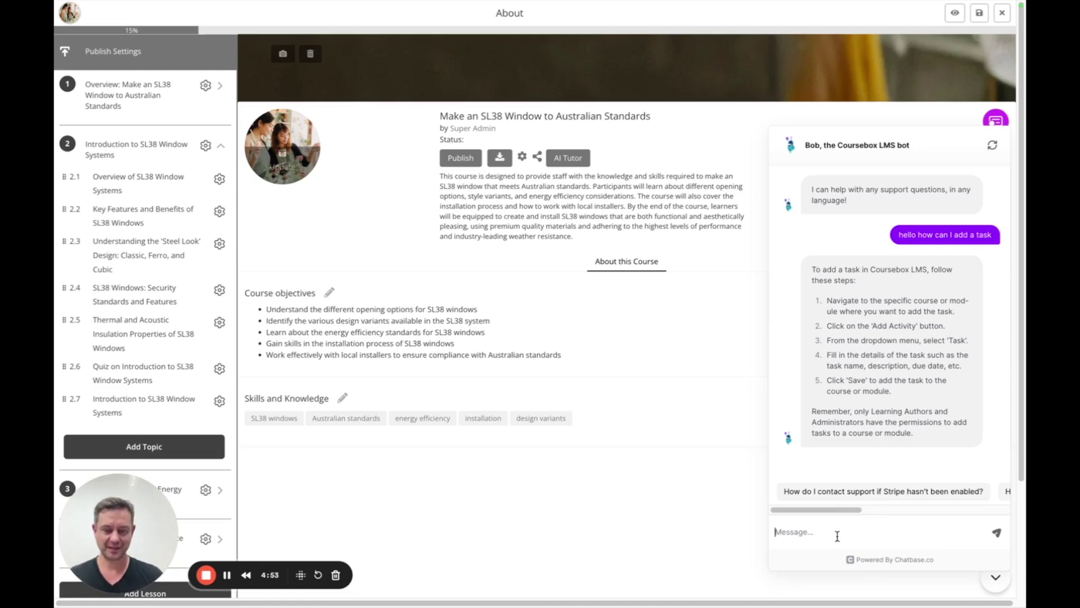
Ask the support chatbot 'what is LTI?' and close the chat after its answer
type("what is LTI")
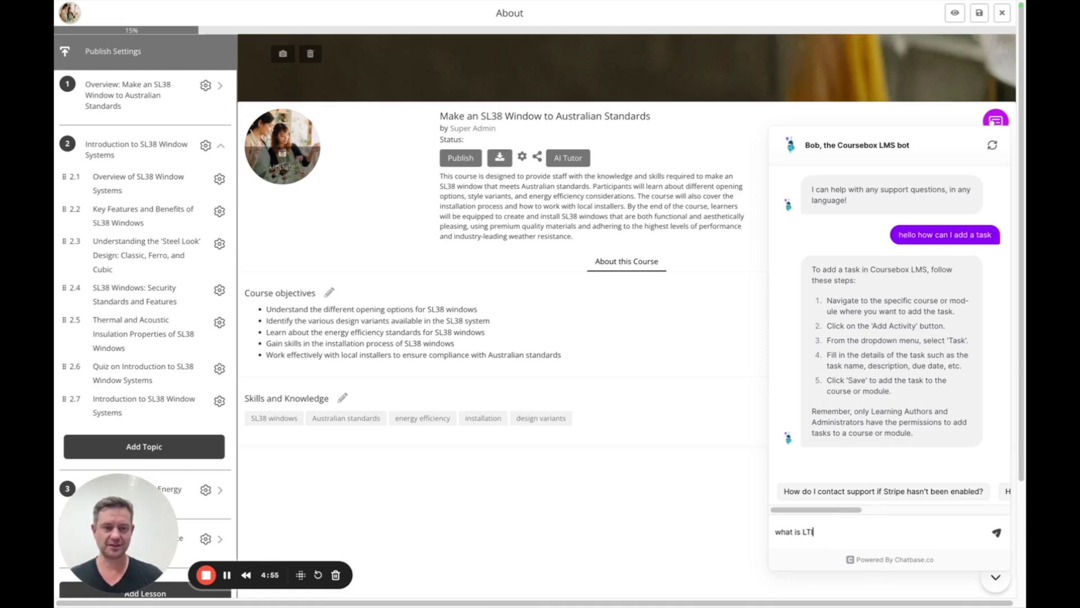
type("?")
key("Return")
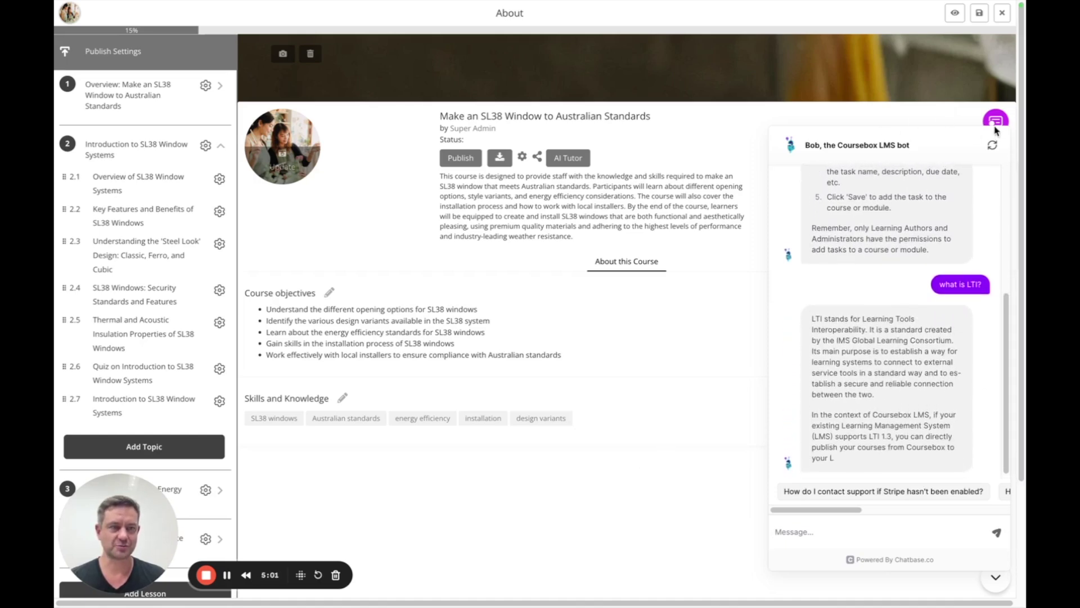
left_click(995, 577)
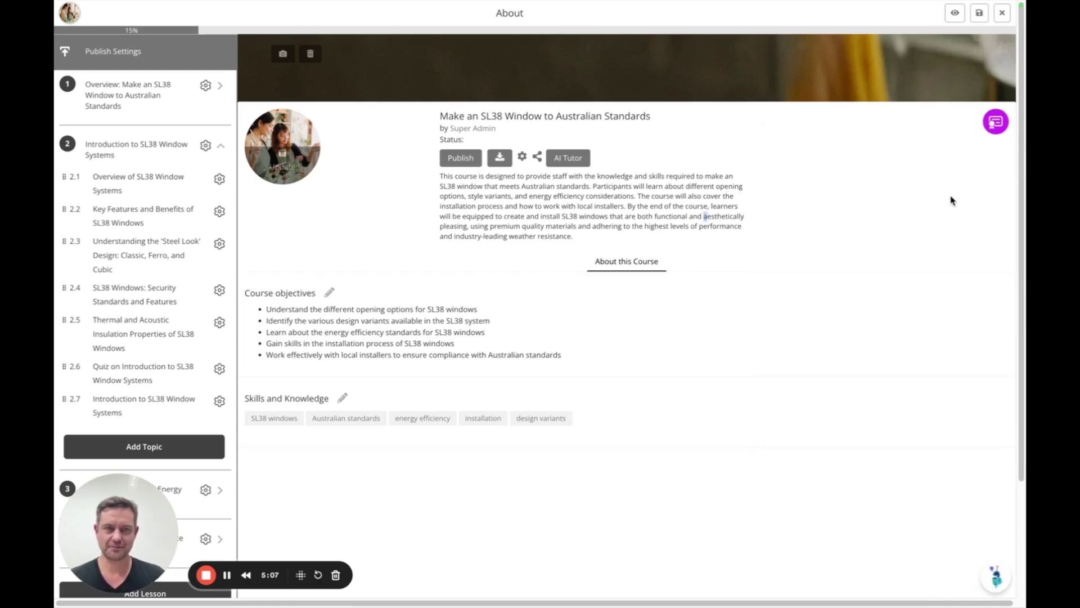
Close the editor and open the course details form from the gear menu
left_click(1002, 19)
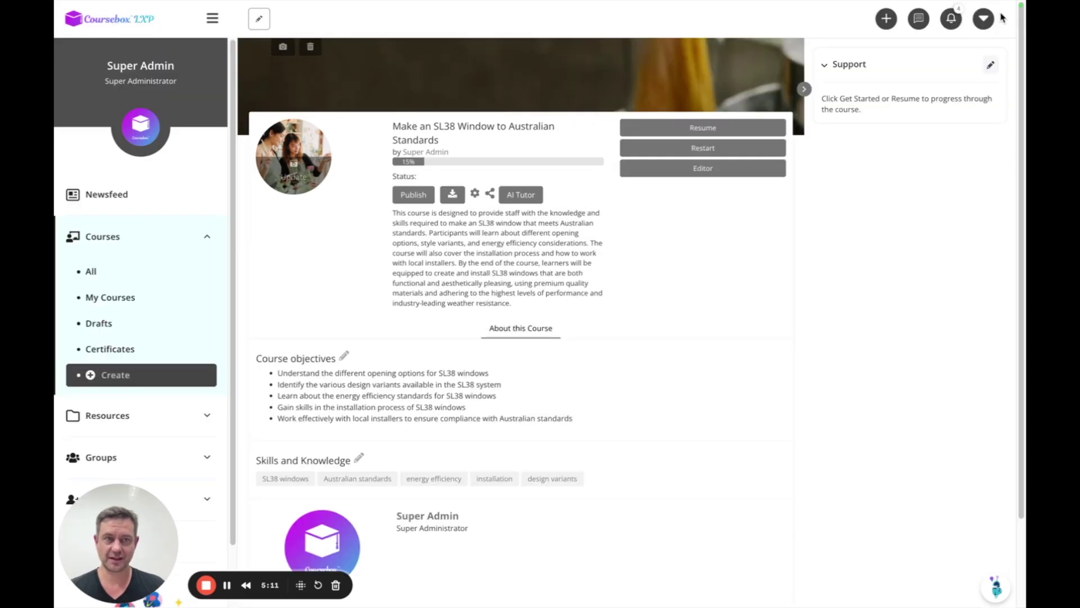
left_click(474, 193)
left_click(440, 210)
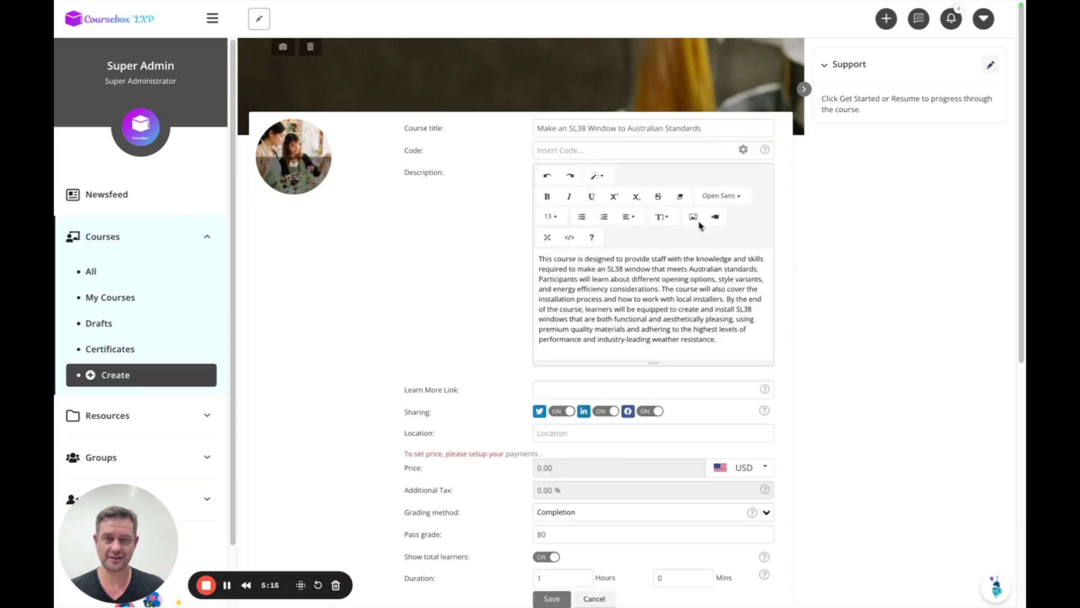
Review the course description, 80 pass grade and objectives, then cancel without changes
left_click_drag(720, 340, 497, 267)
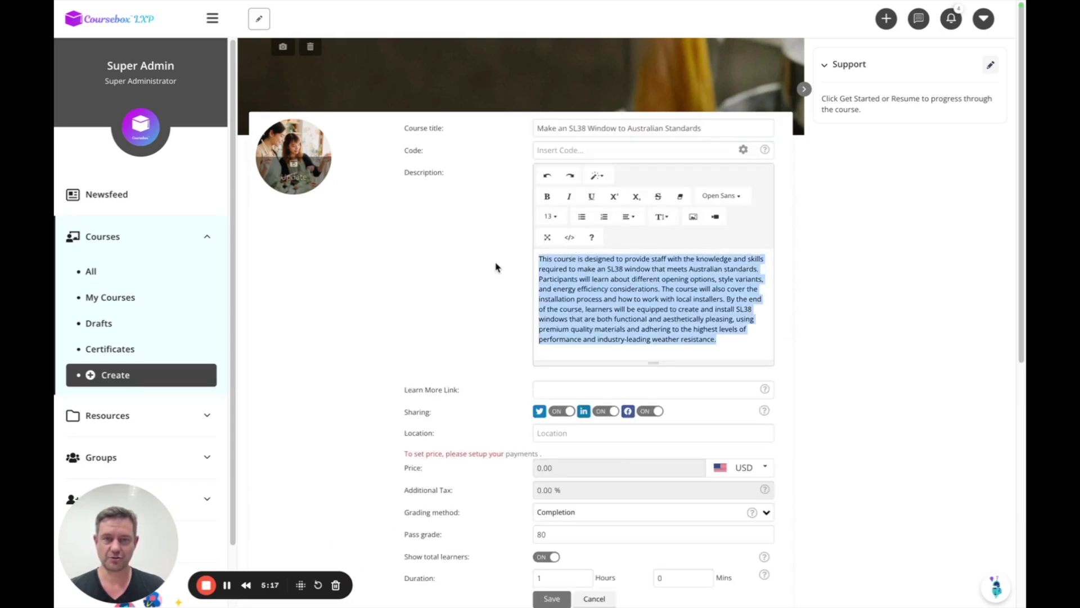
left_click(662, 329)
scroll(810, 322, "down", 7)
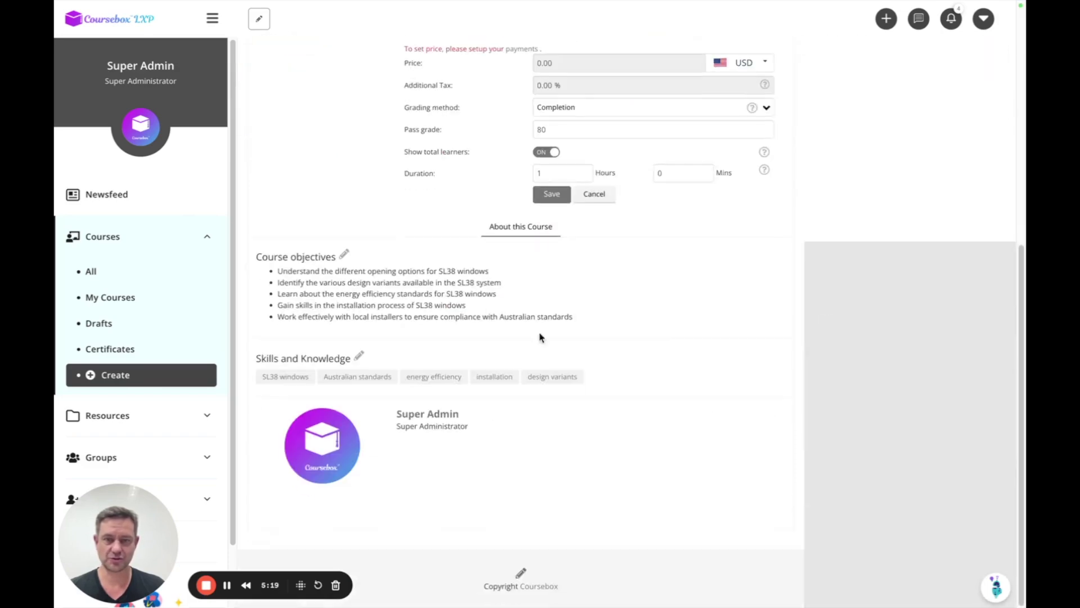
left_click_drag(301, 286, 376, 316)
scroll(669, 290, "up", 3)
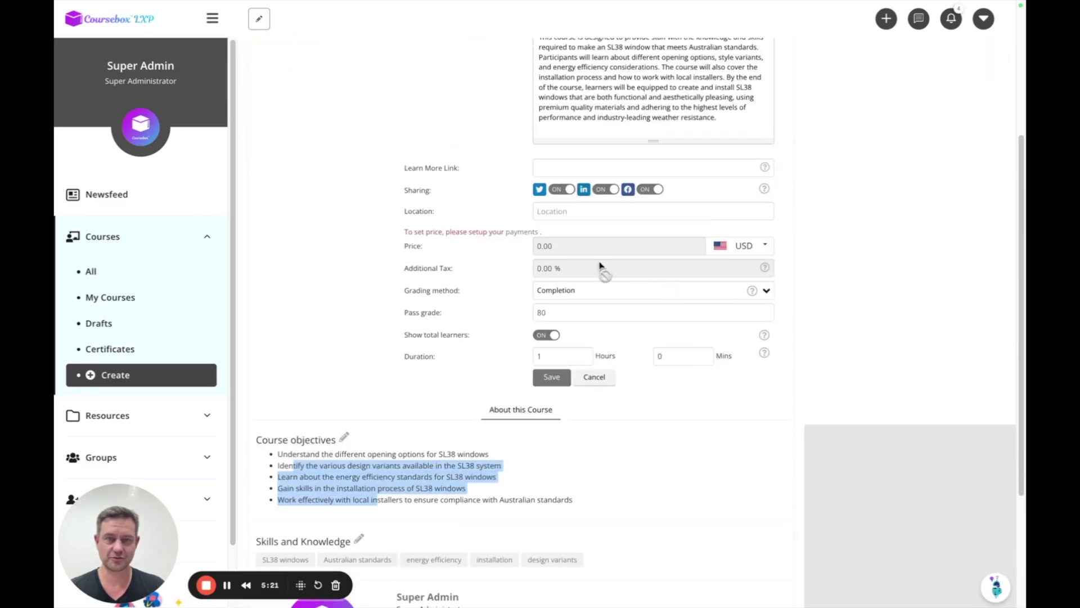
scroll(613, 296, "up", 4)
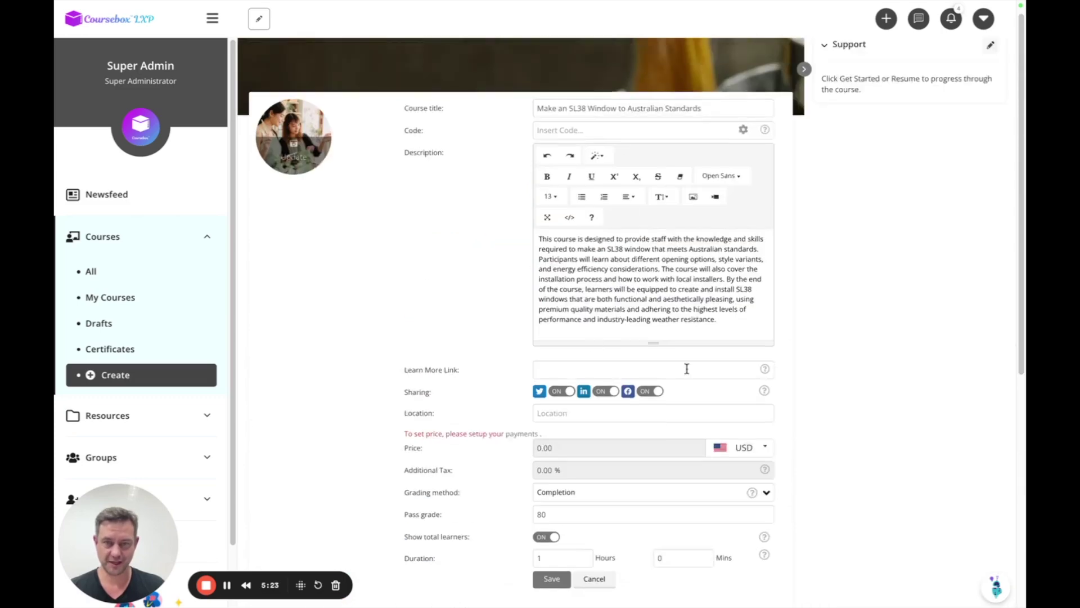
scroll(687, 366, "down", 2)
left_click(595, 464)
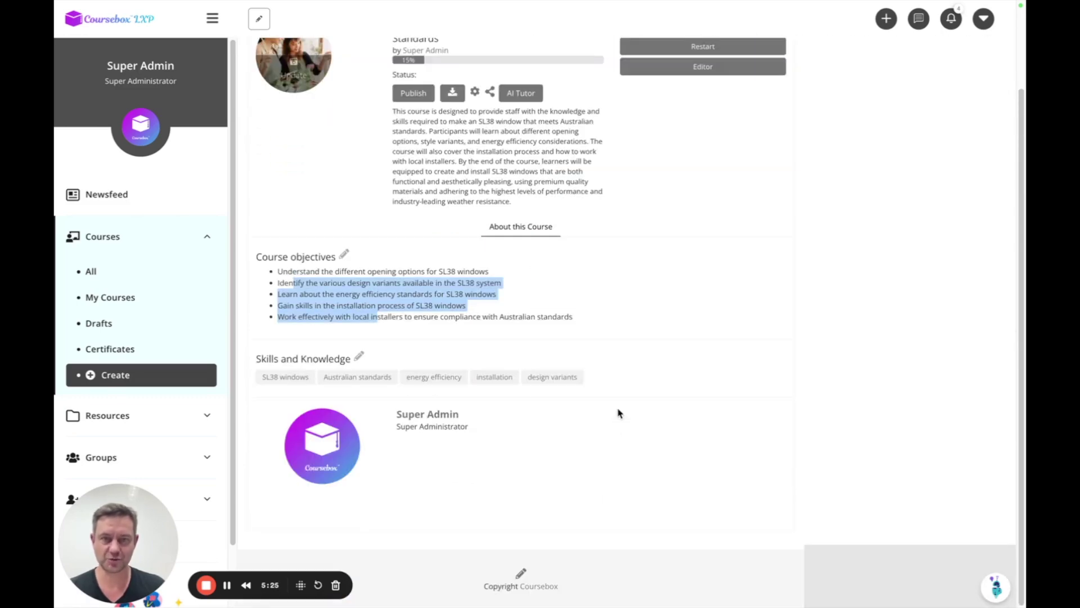
scroll(641, 402, "up", 2)
Choose Learners from the course gear menu to list the three enrolled learners
left_click(664, 390)
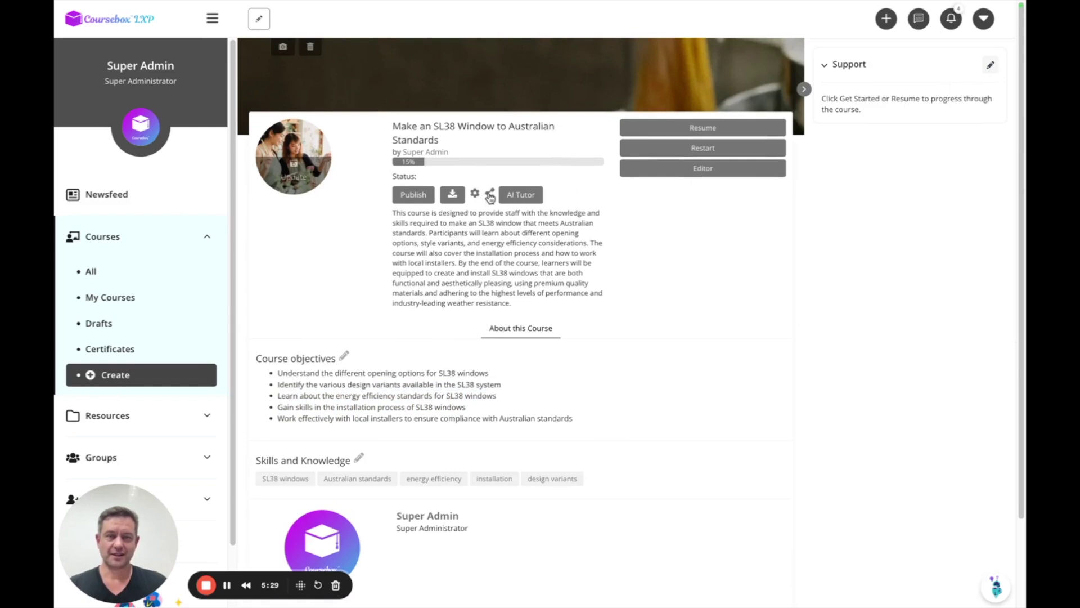
left_click(475, 194)
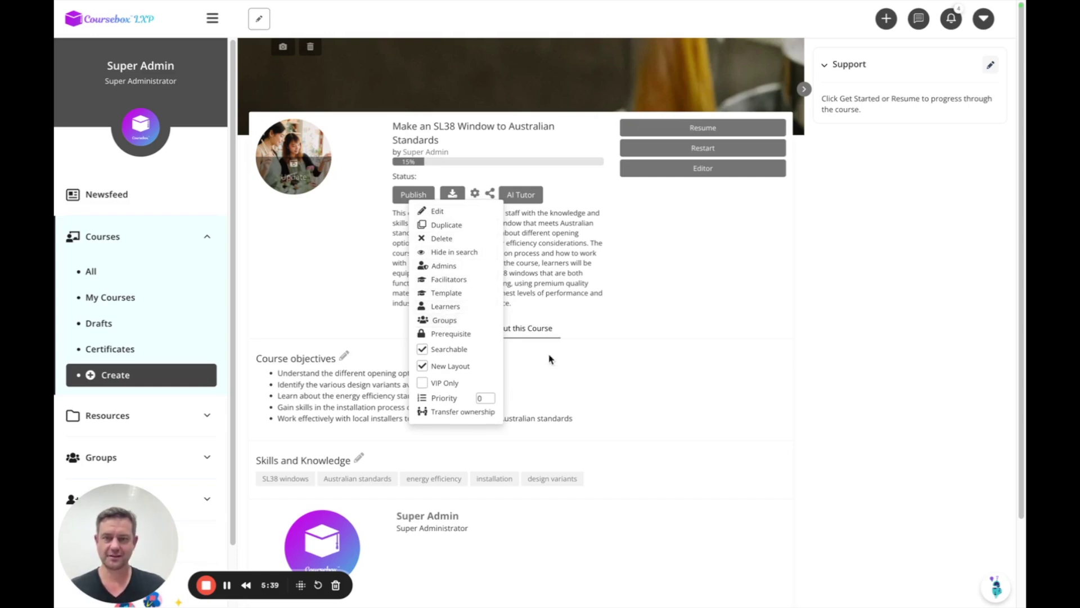
left_click(729, 232)
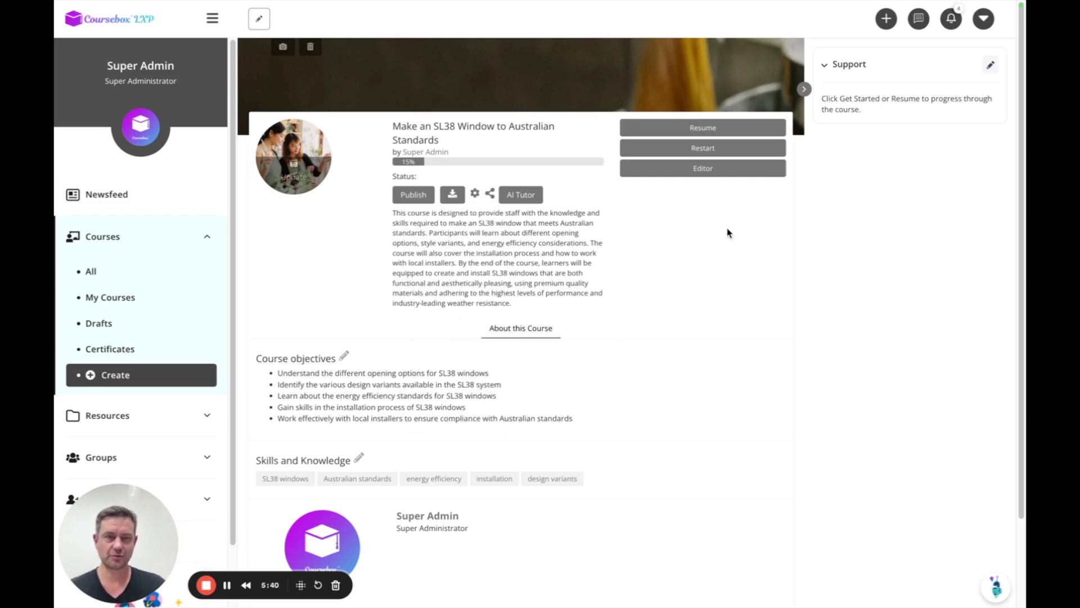
left_click(475, 194)
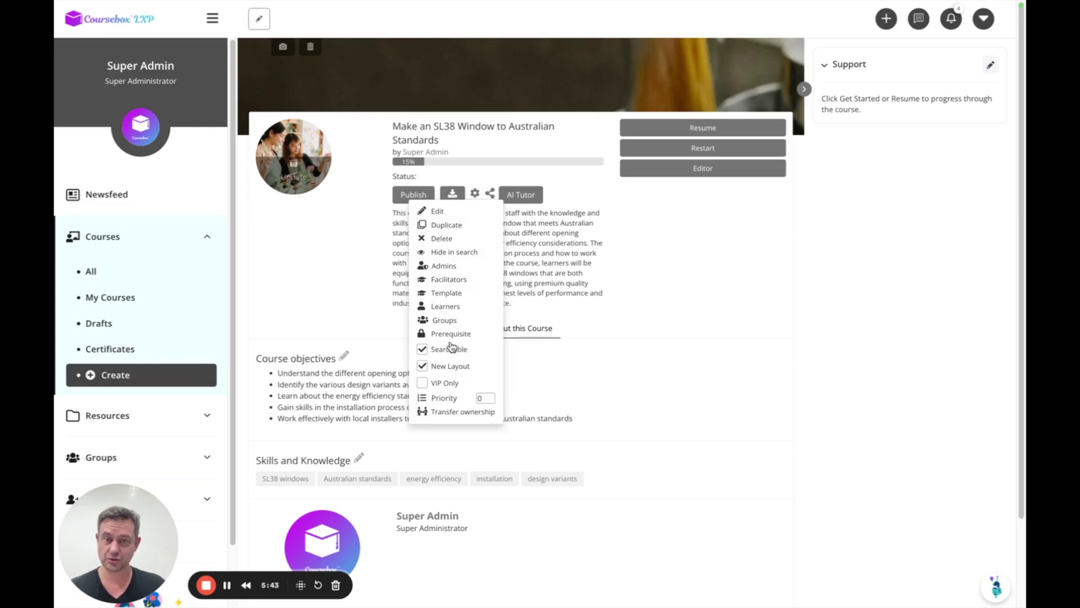
left_click(445, 307)
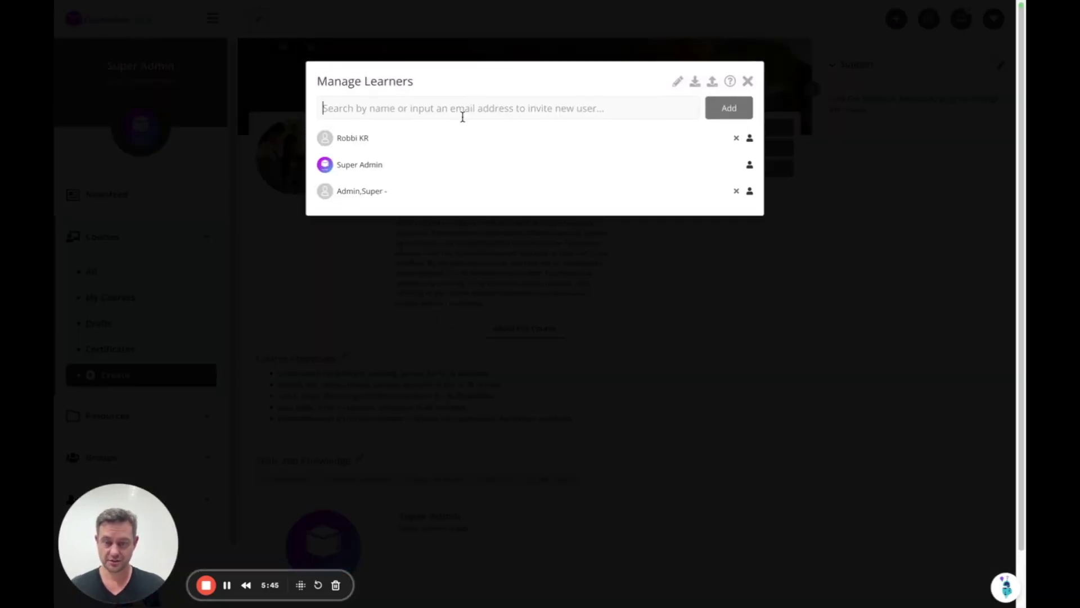
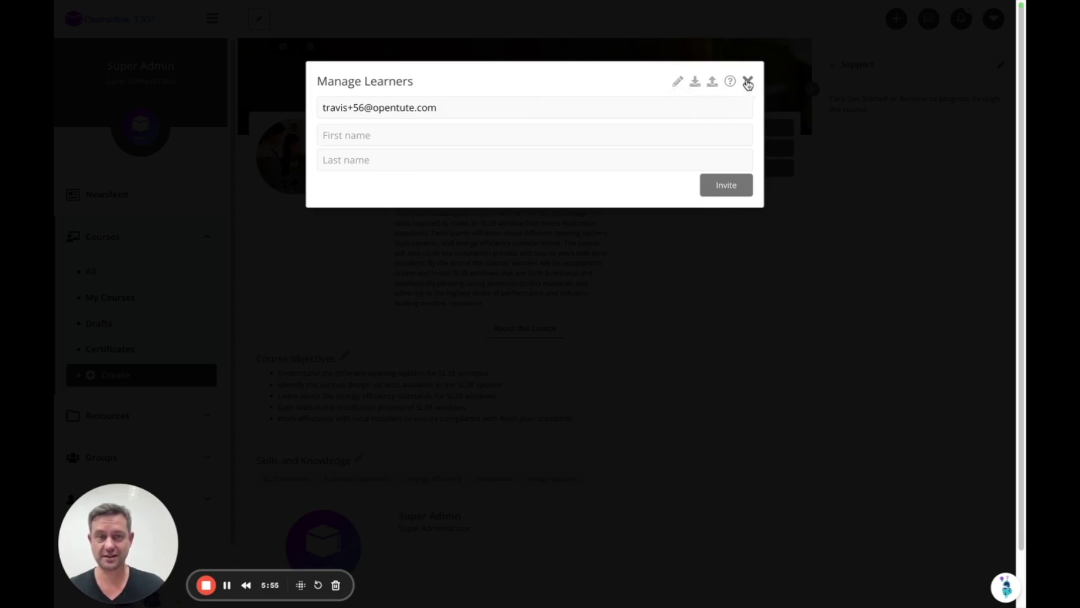
Enter a learner's e-mail address, then close Manage Learners without sending an invite
left_click(748, 82)
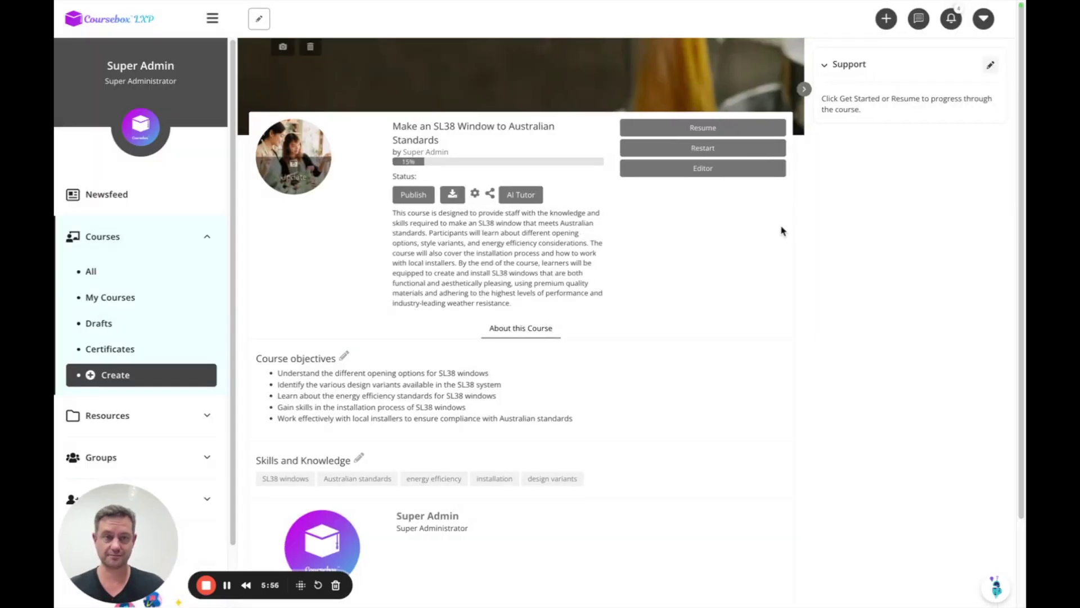
Open 1.1 Introduction in the editor, enlarge it to show Lessons 1–3, and briefly check its HTML source
left_click(703, 169)
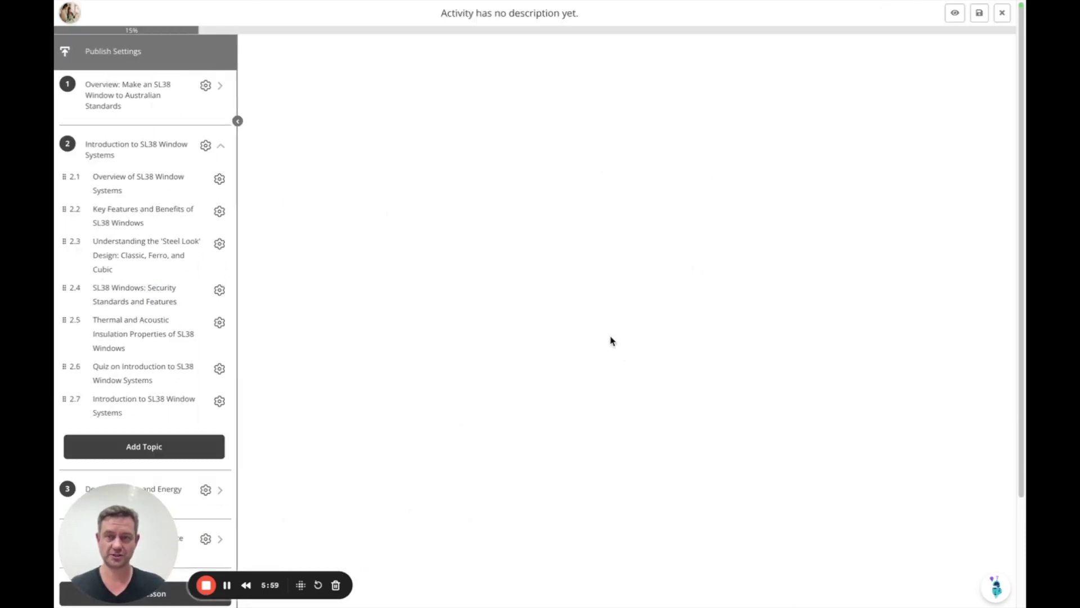
left_click(122, 129)
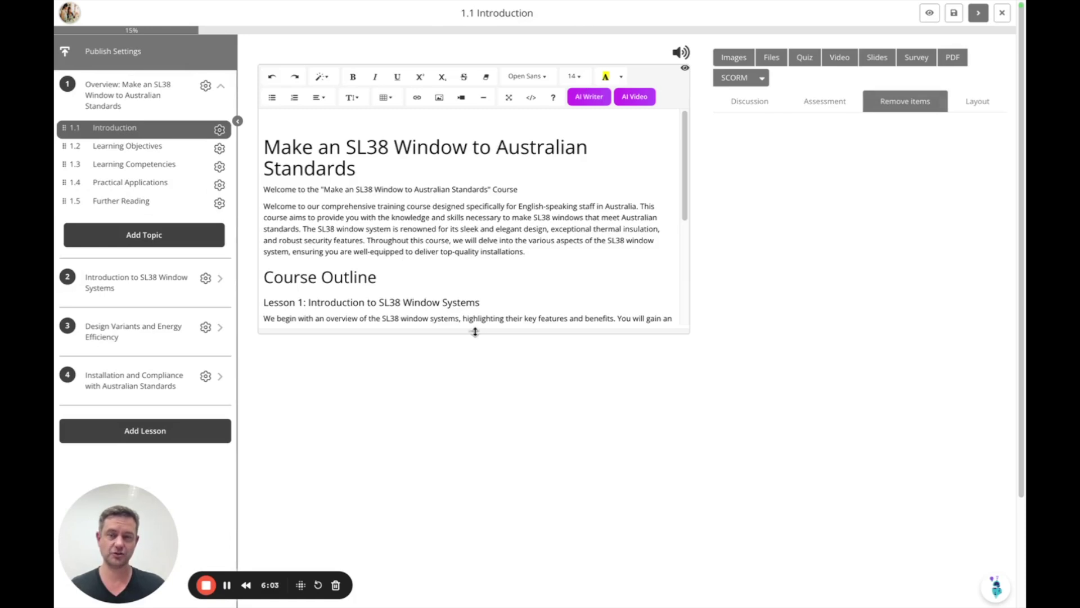
left_click_drag(475, 332, 534, 493)
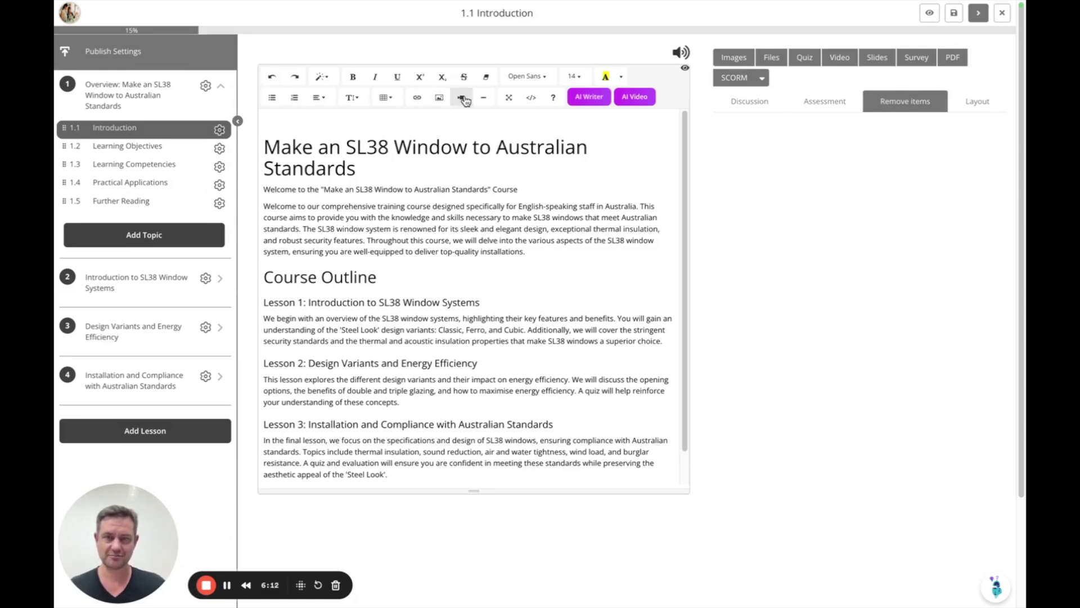
left_click(531, 97)
left_click(547, 235)
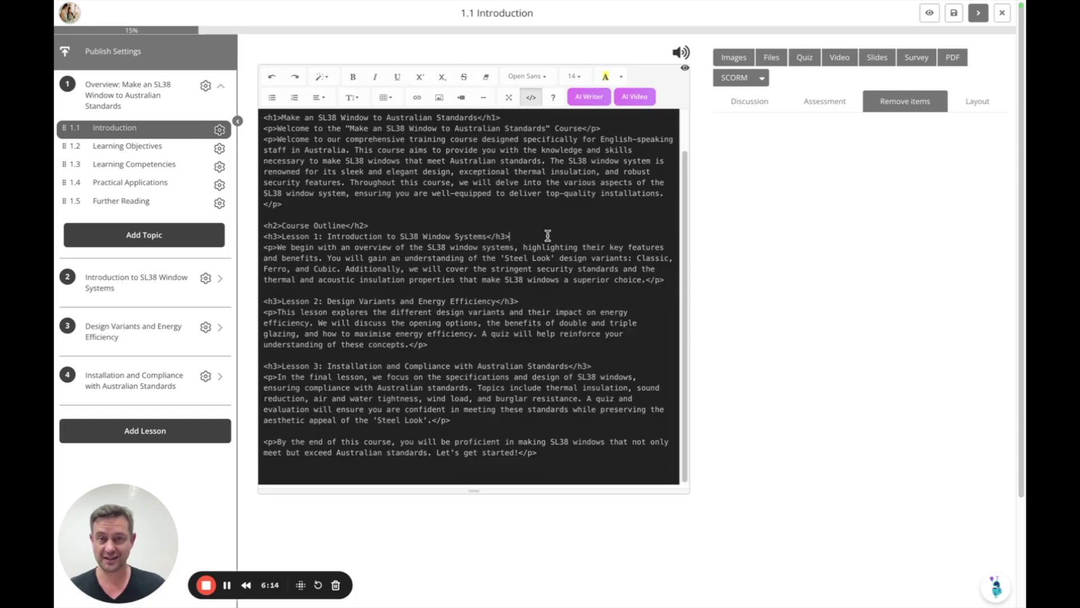
left_click(531, 97)
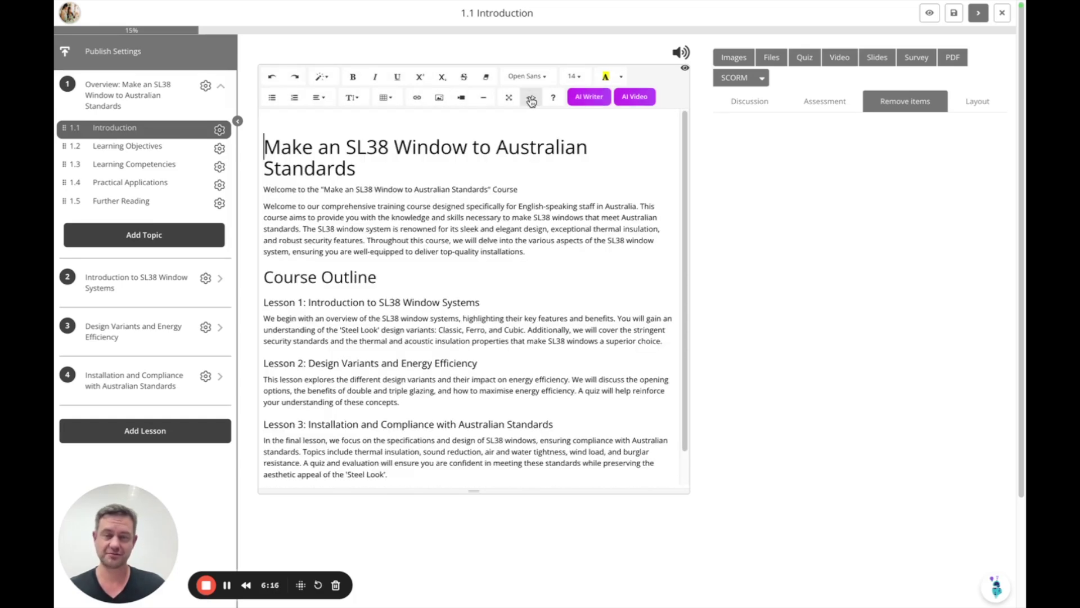
left_click(610, 166)
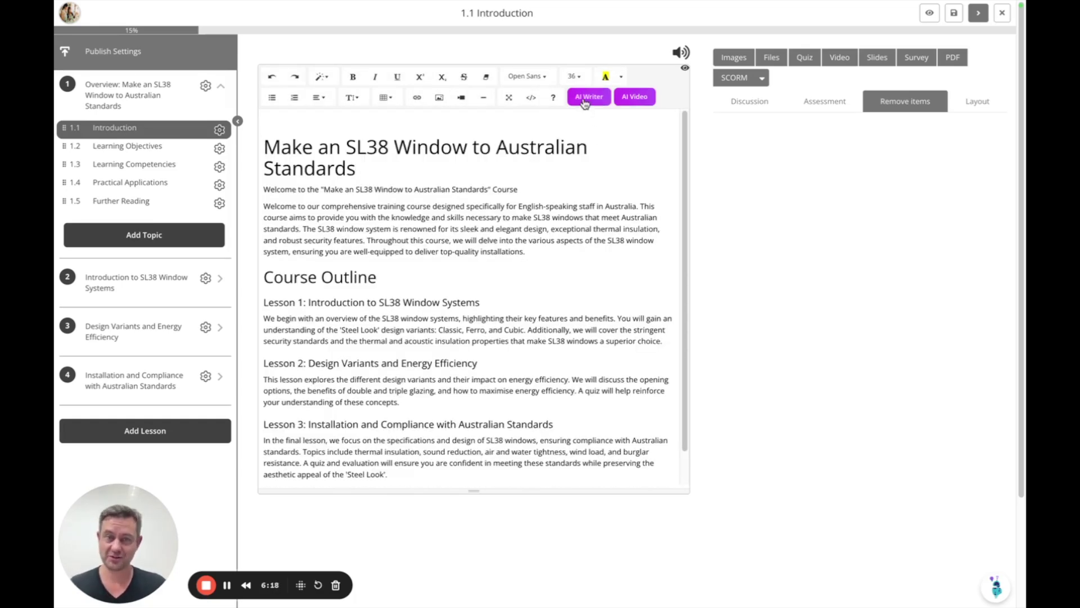
left_click(585, 99)
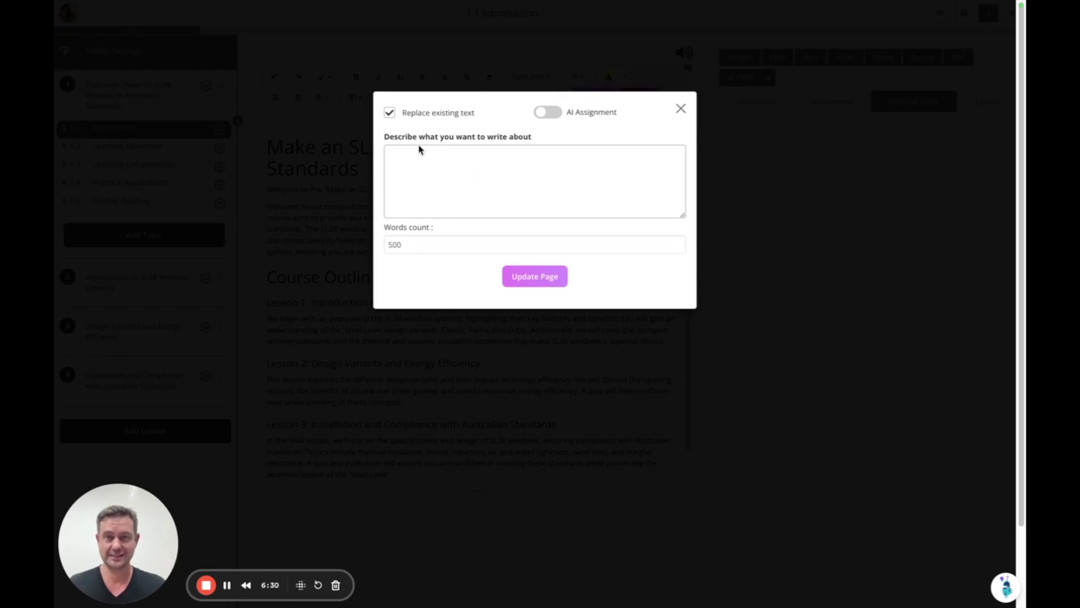
double_click(415, 245)
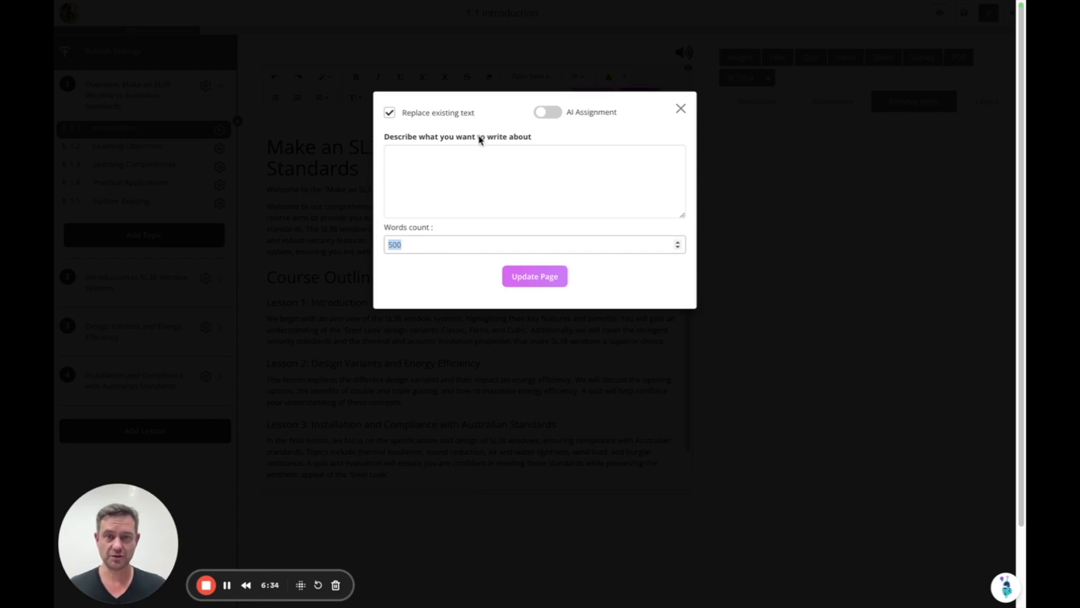
left_click(489, 162)
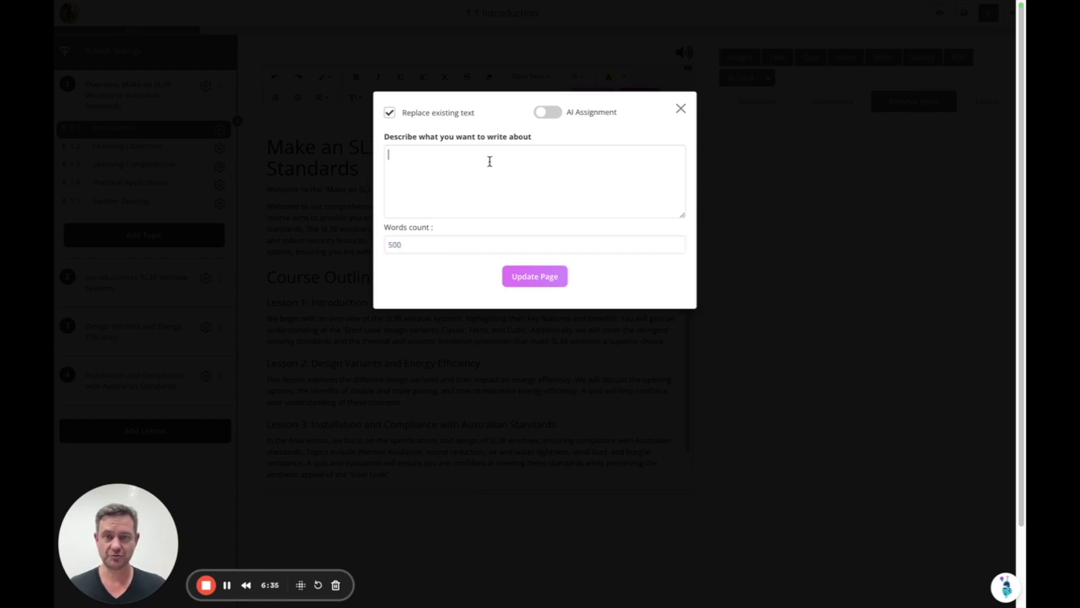
left_click(390, 114)
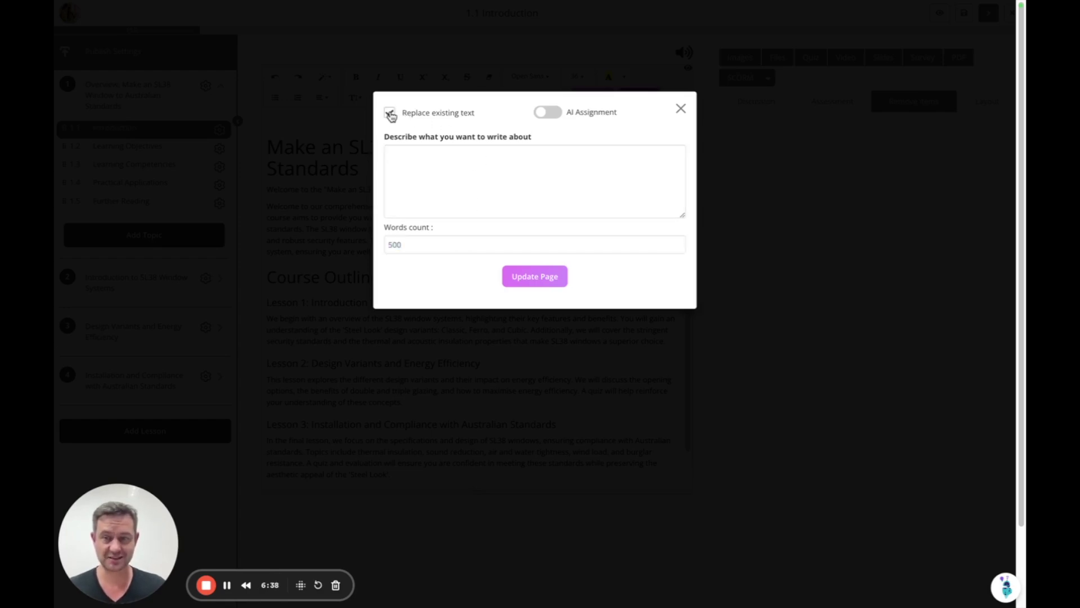
left_click(680, 108)
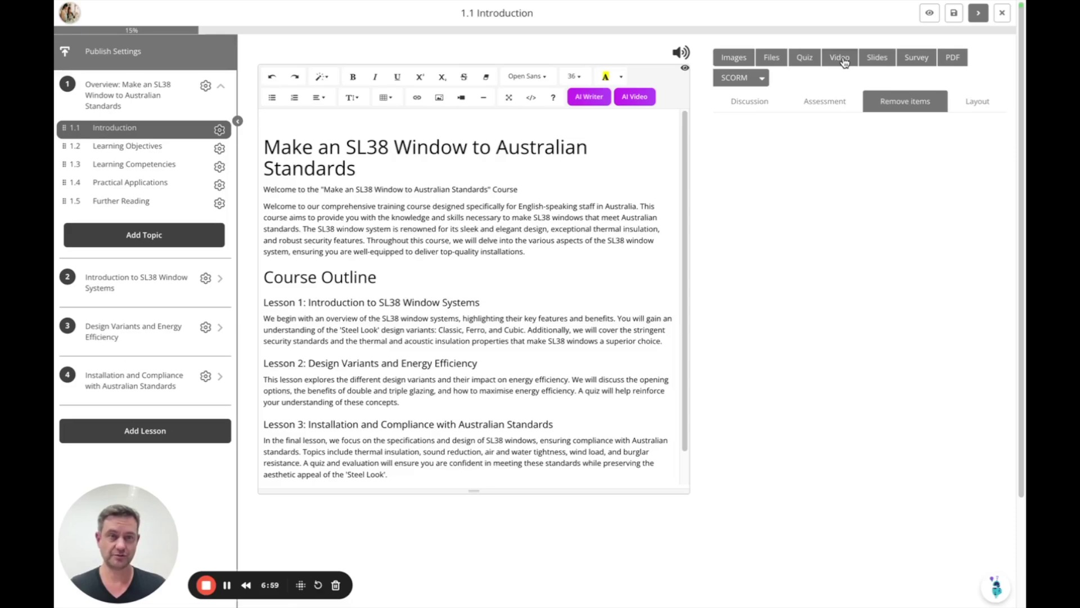
left_click(483, 218)
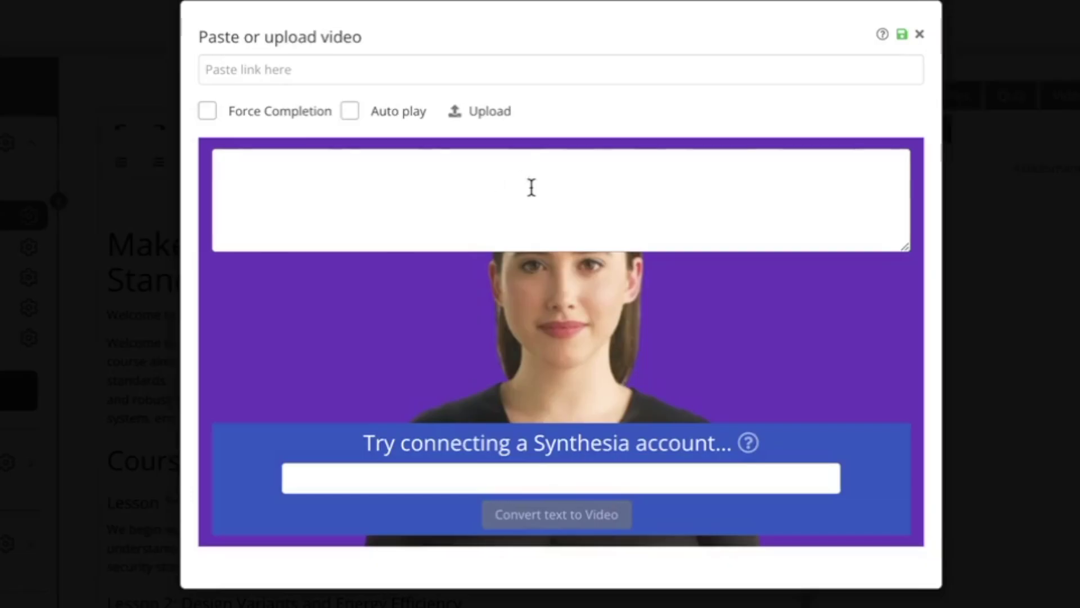
key("ctrl+v")
scroll(594, 215, "down", 1)
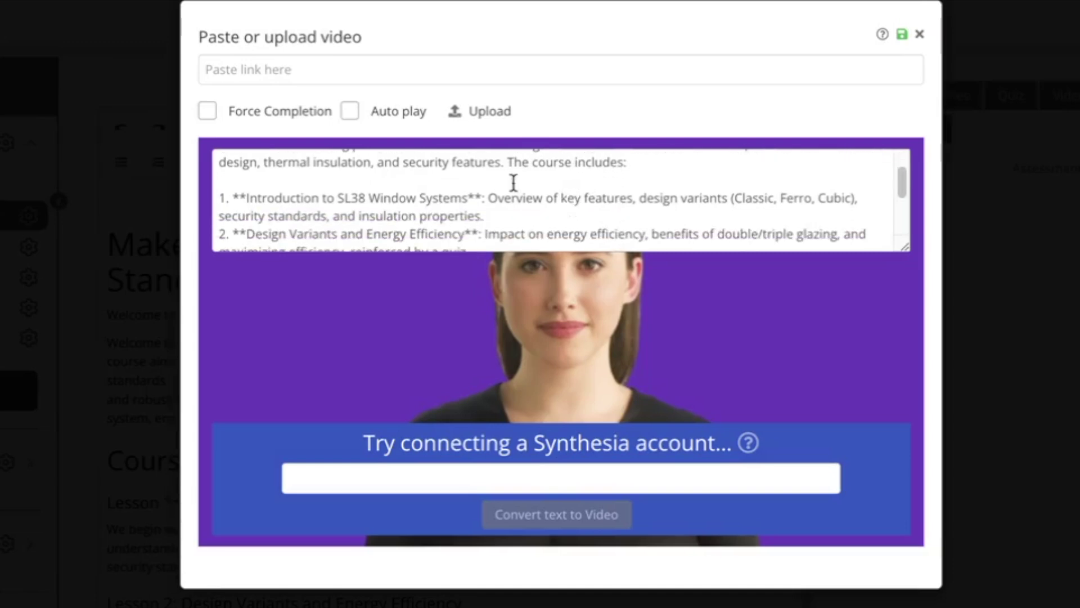
scroll(550, 177, "down", 1)
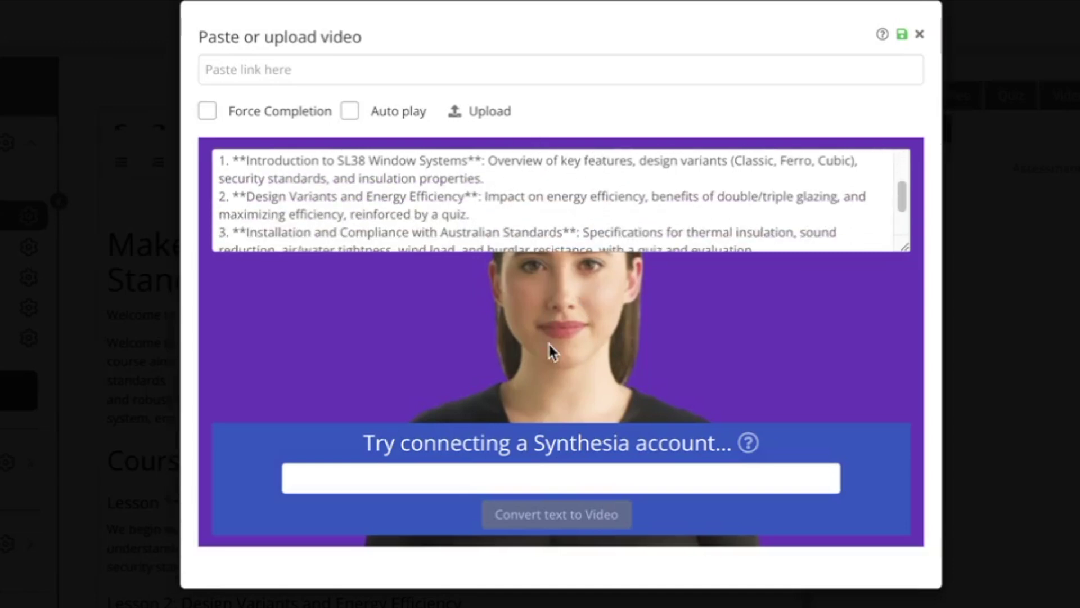
left_click(578, 479)
left_click(579, 529)
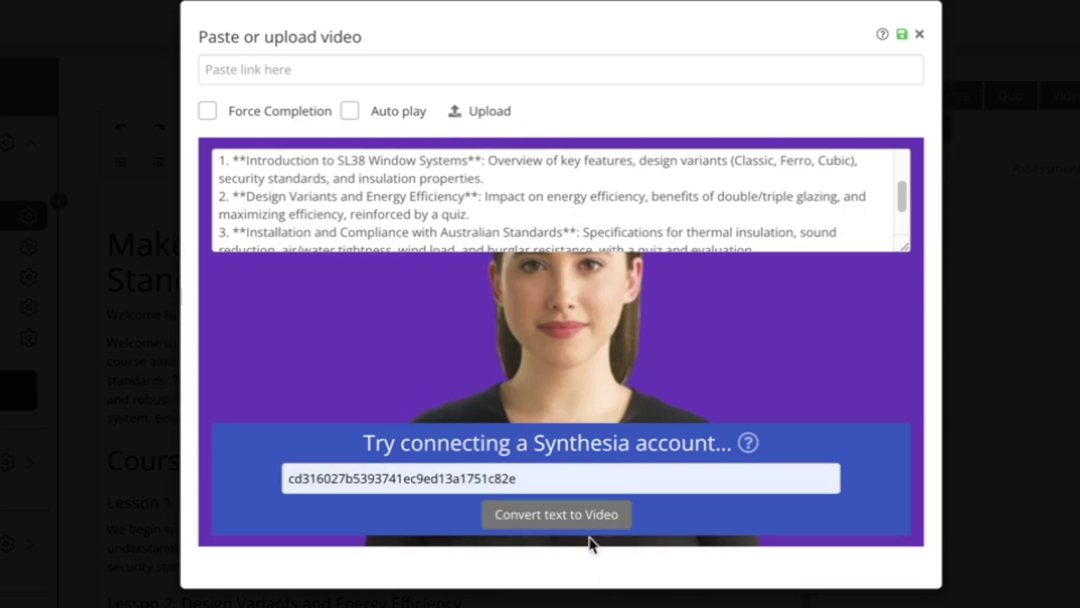
left_click(550, 477)
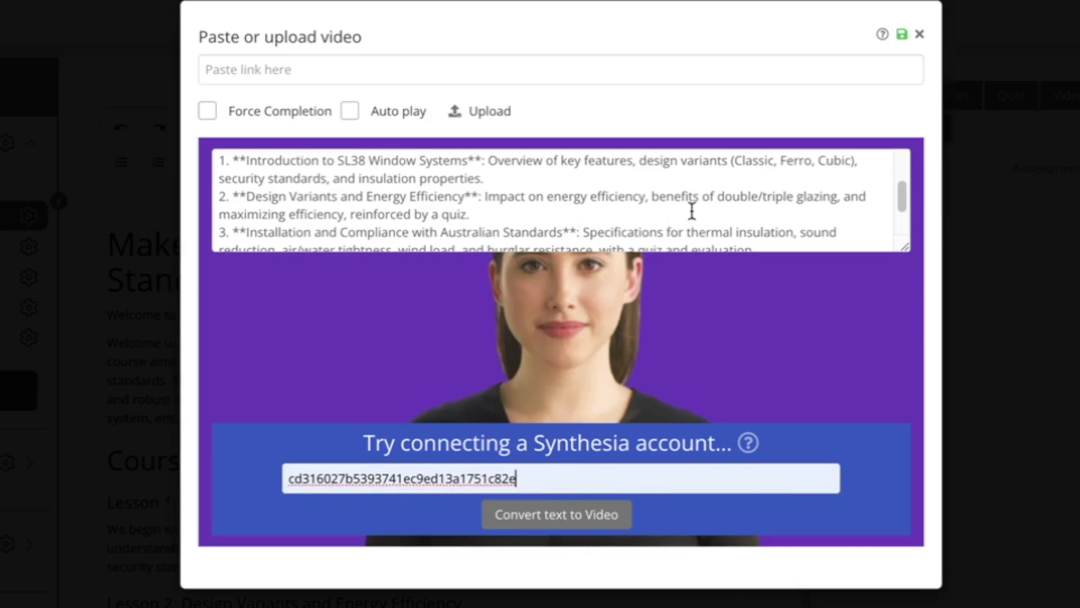
scroll(692, 211, "down", 2)
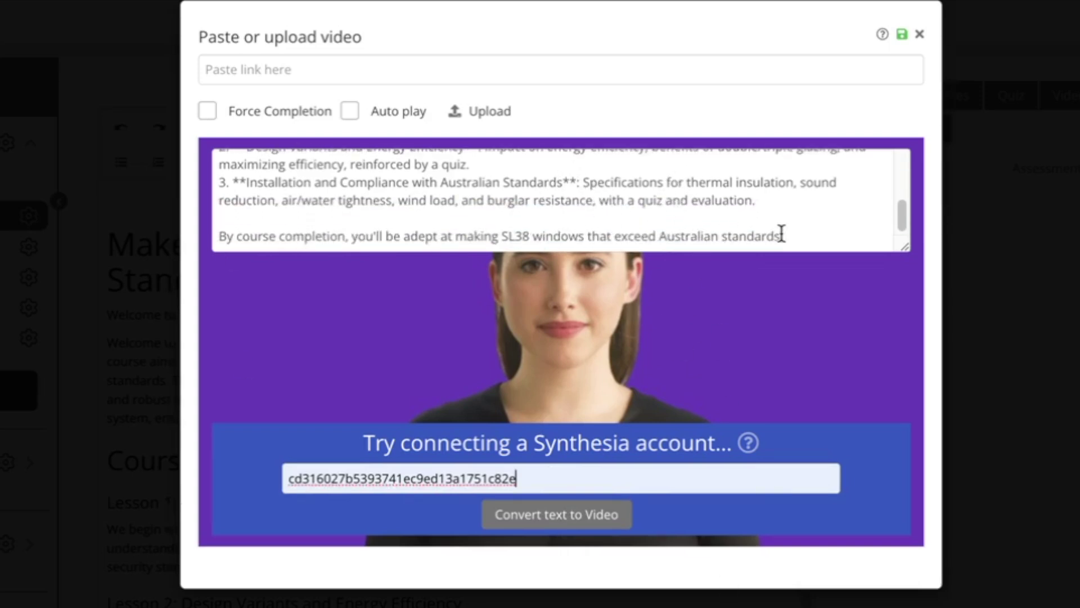
left_click_drag(798, 238, 296, 164)
key("Escape")
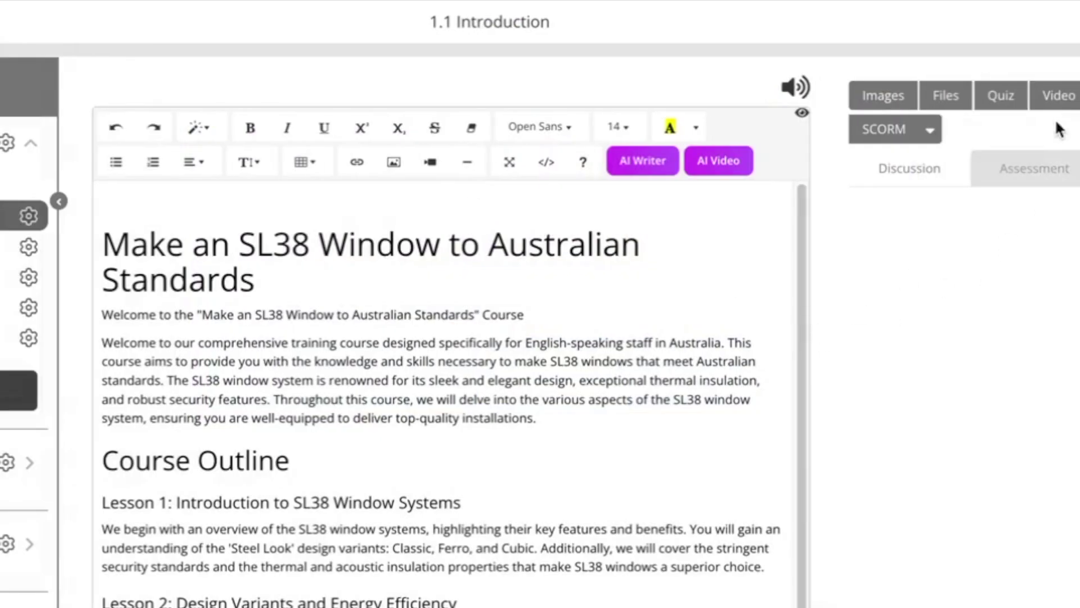
left_click(1059, 101)
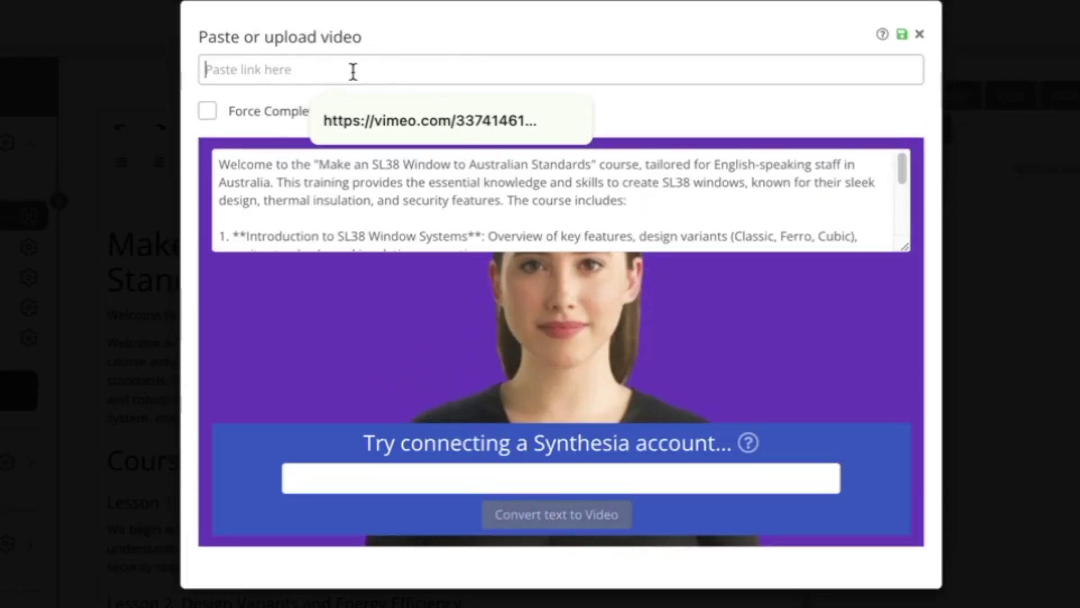
Copy the BSB YouTube video's web address from its browser tab
key("Escape")
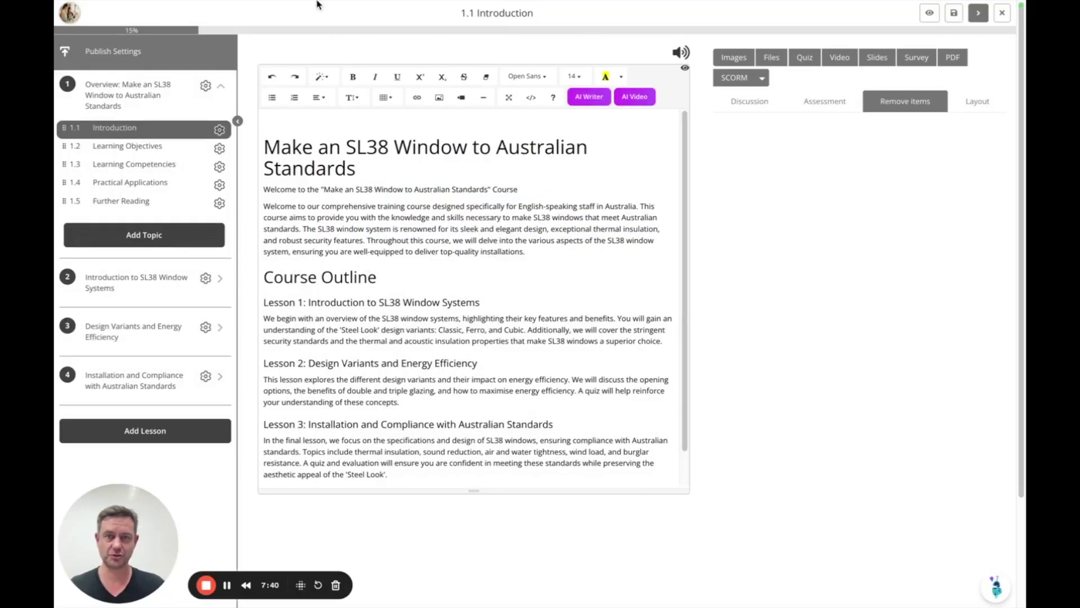
left_click(99, 26)
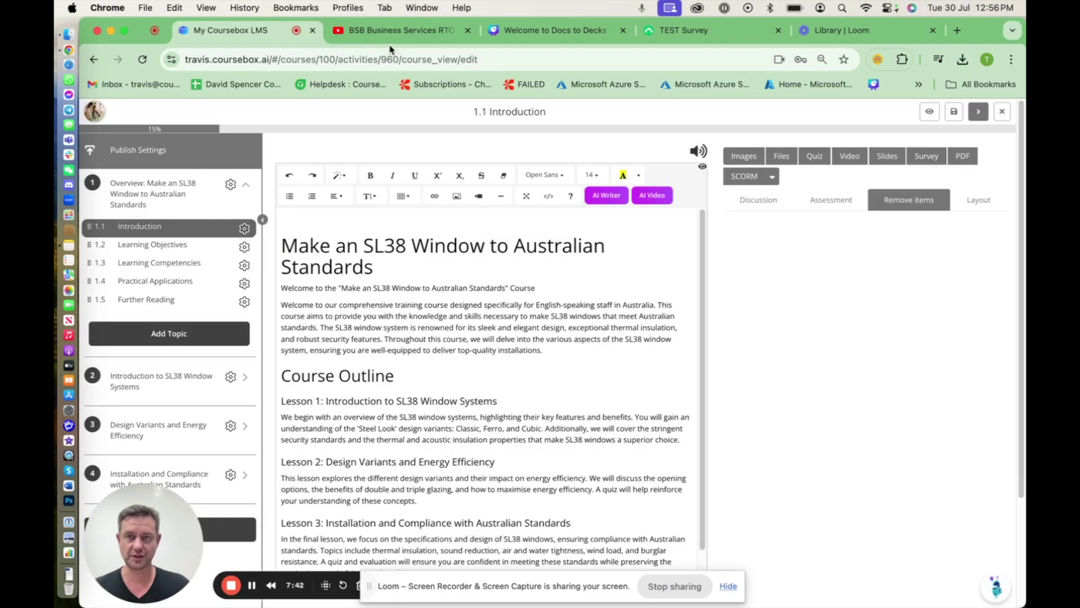
left_click(388, 32)
left_click(414, 59)
key("super+c")
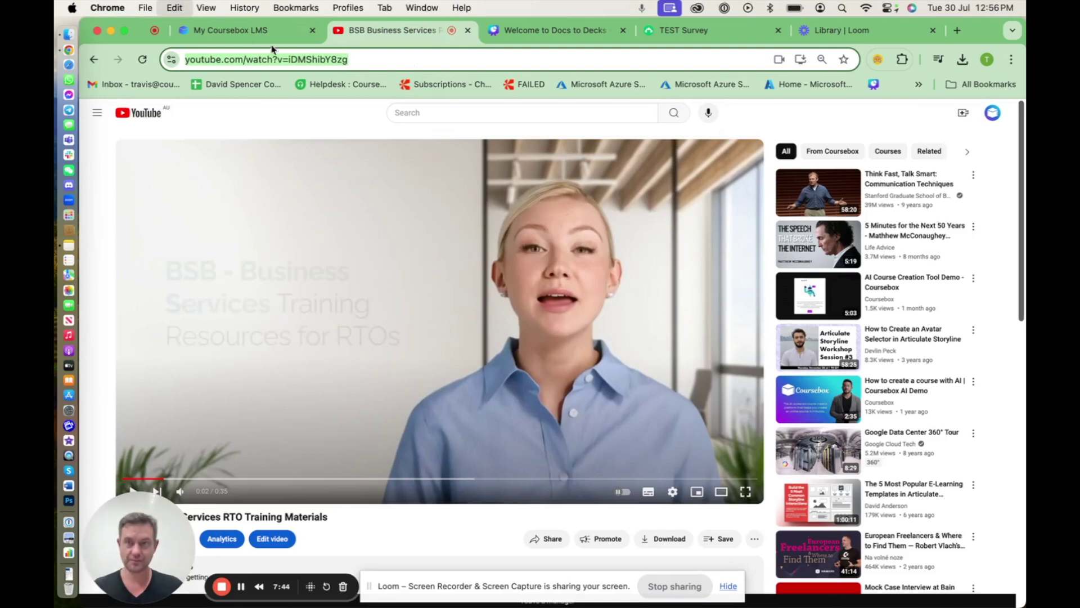
left_click(230, 30)
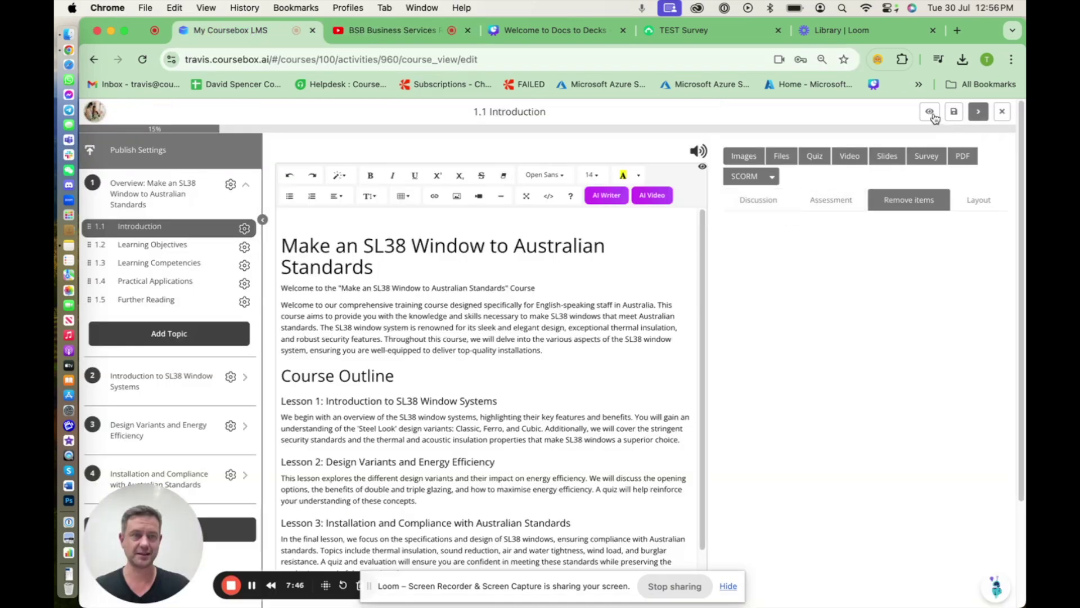
Embed the copied YouTube link as a video in the Introduction and save it
left_click(849, 156)
key("super+v")
left_click(758, 124)
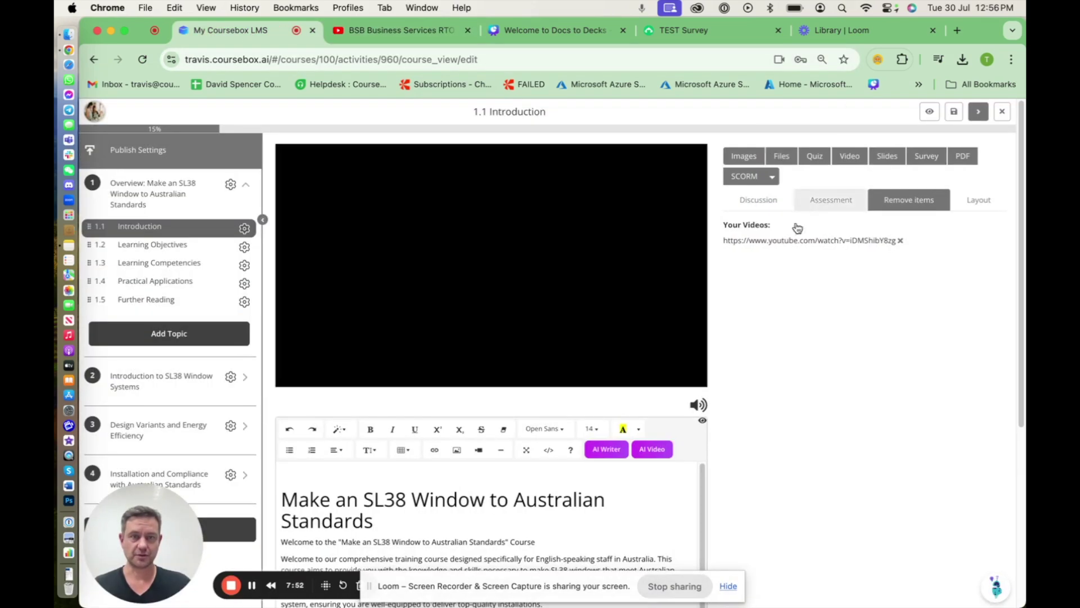
left_click(929, 112)
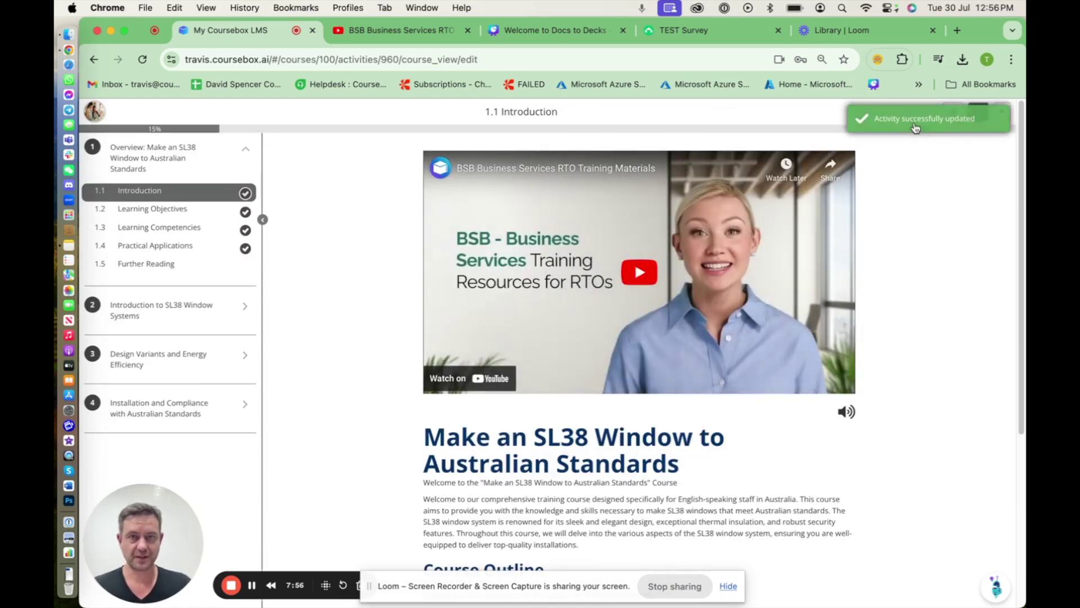
left_click(532, 31)
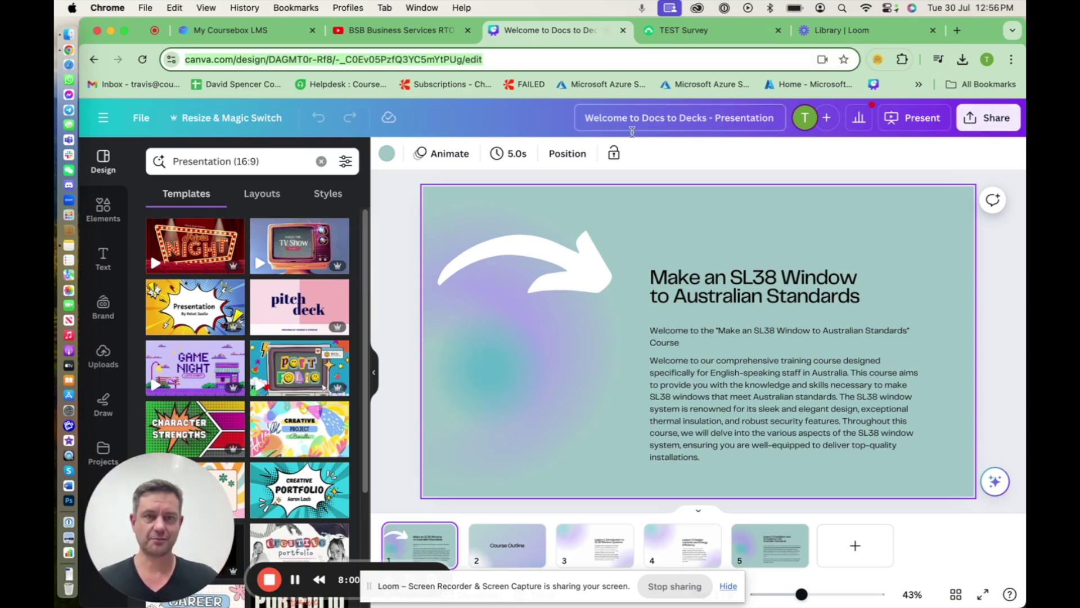
Copy the Welcome to Docs to Decks share link in Canva and return to Coursebox
left_click(922, 123)
left_click(988, 117)
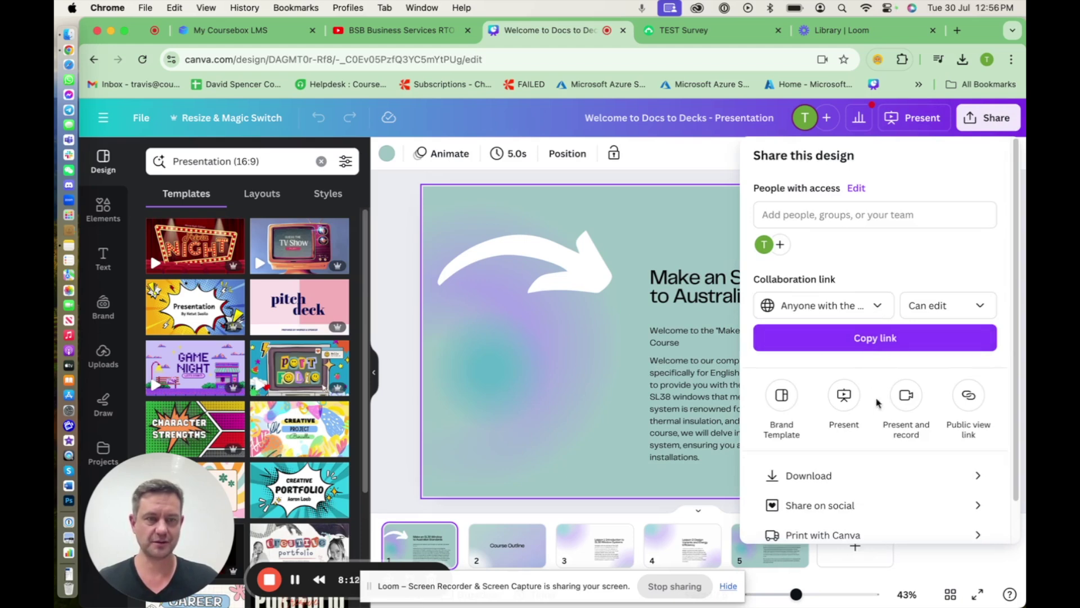
left_click(876, 337)
left_click(274, 36)
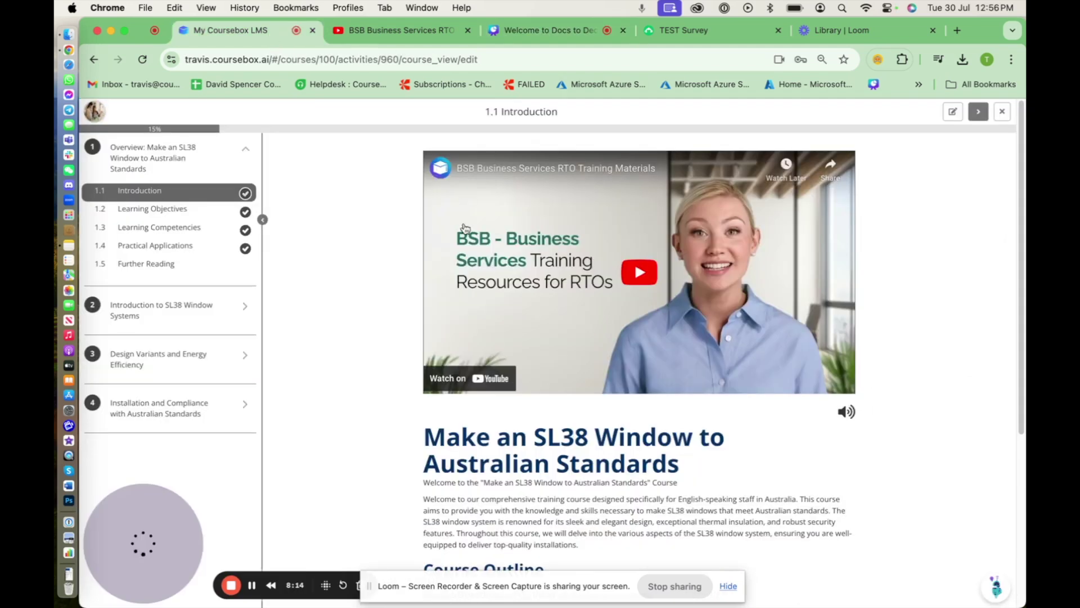
Paste the Canva presentation link into a Slides embed in lesson 1.2 and save it
left_click(977, 113)
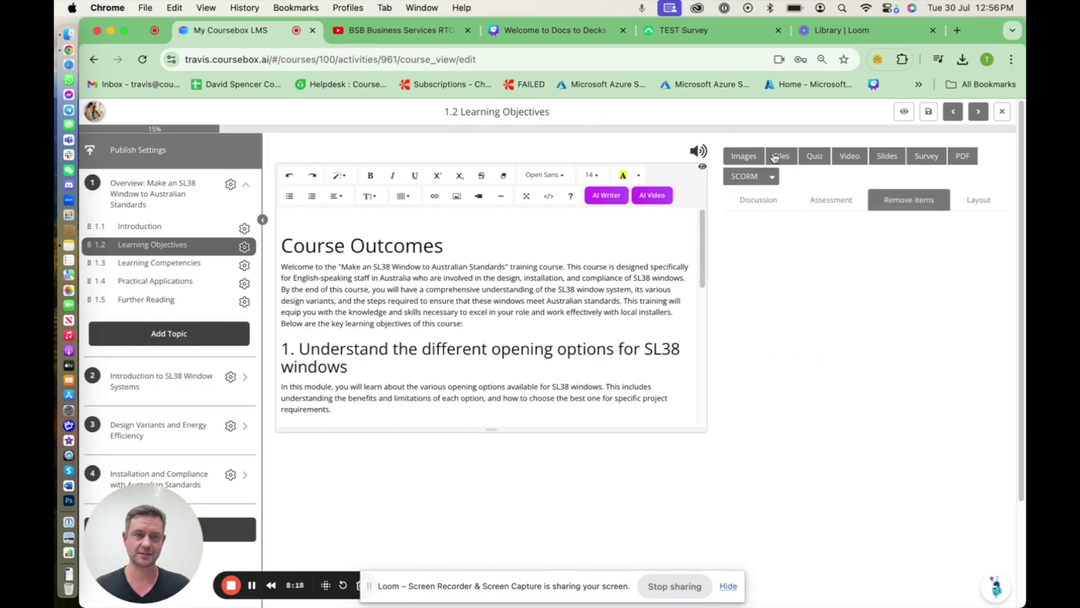
left_click(887, 157)
left_click(494, 140)
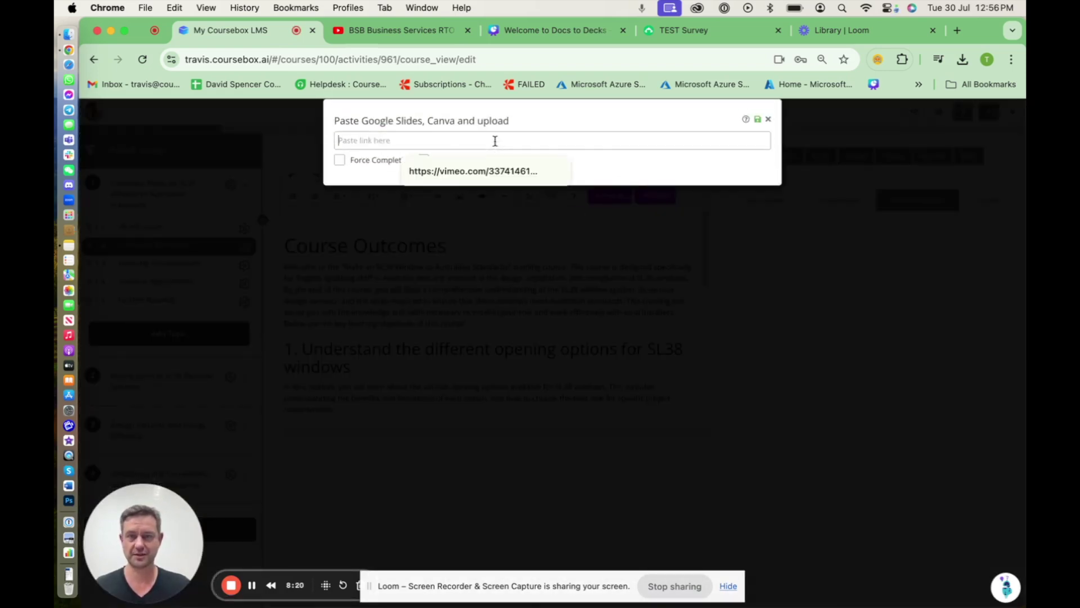
key("super+v")
left_click(757, 119)
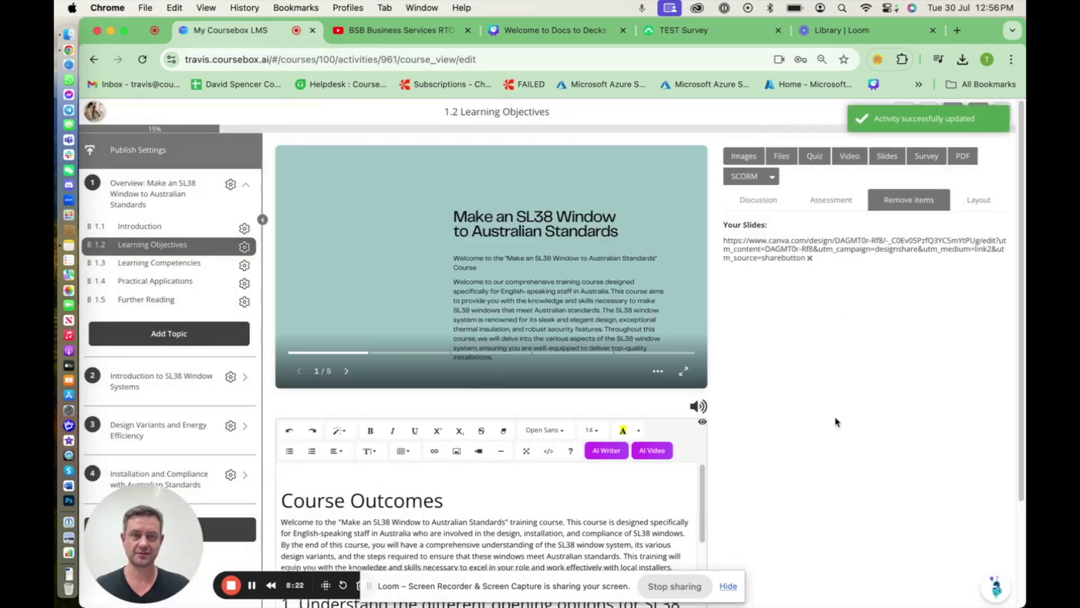
Preview the slideshow through to the Lesson 3 slide in fullscreen, then select the TEST survey's address
left_click(927, 111)
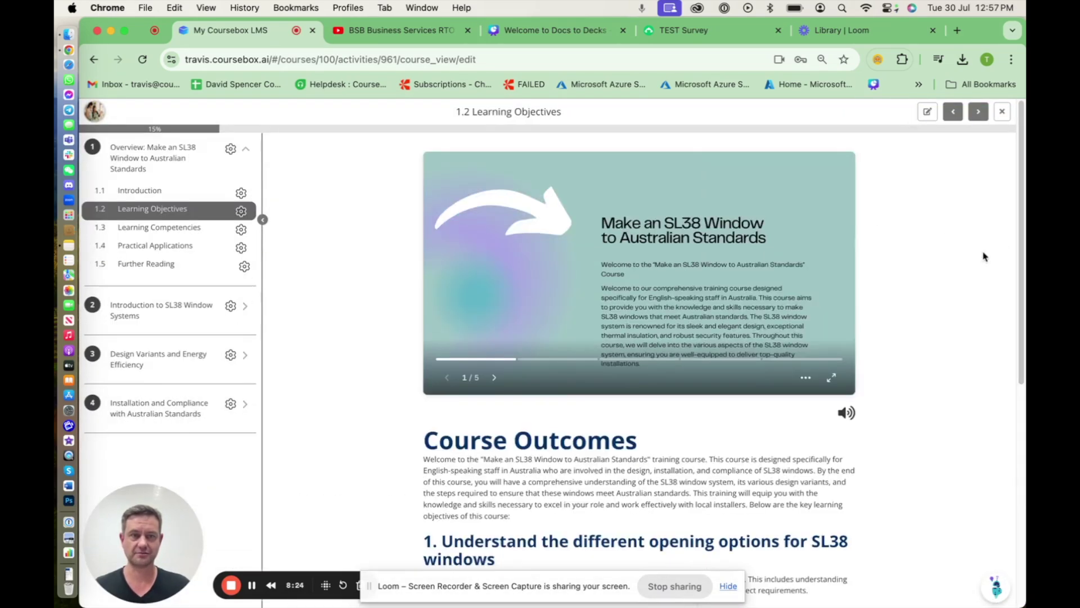
left_click(830, 279)
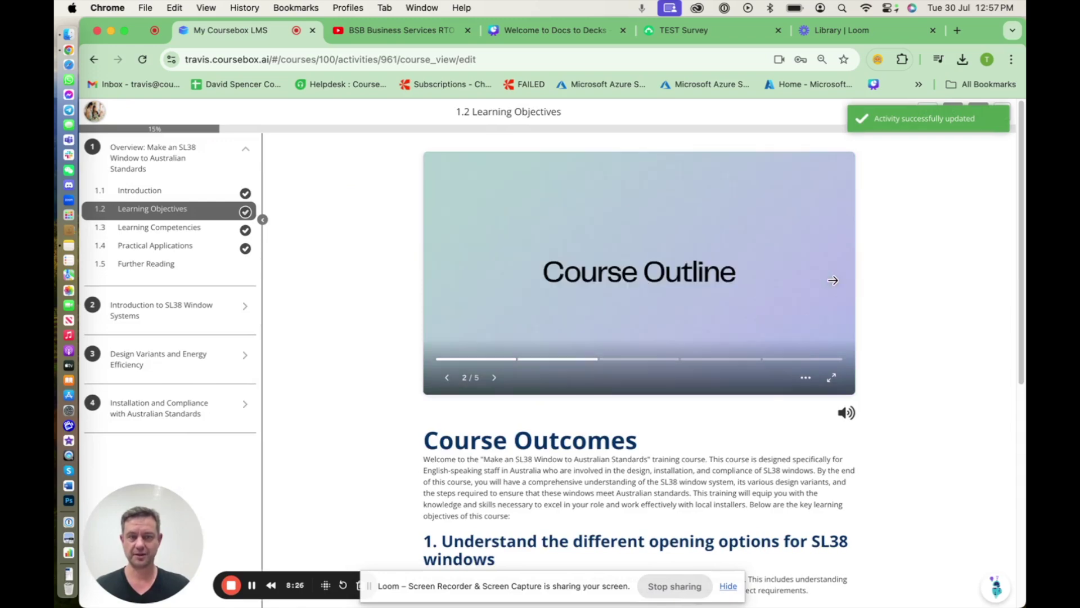
left_click(833, 279)
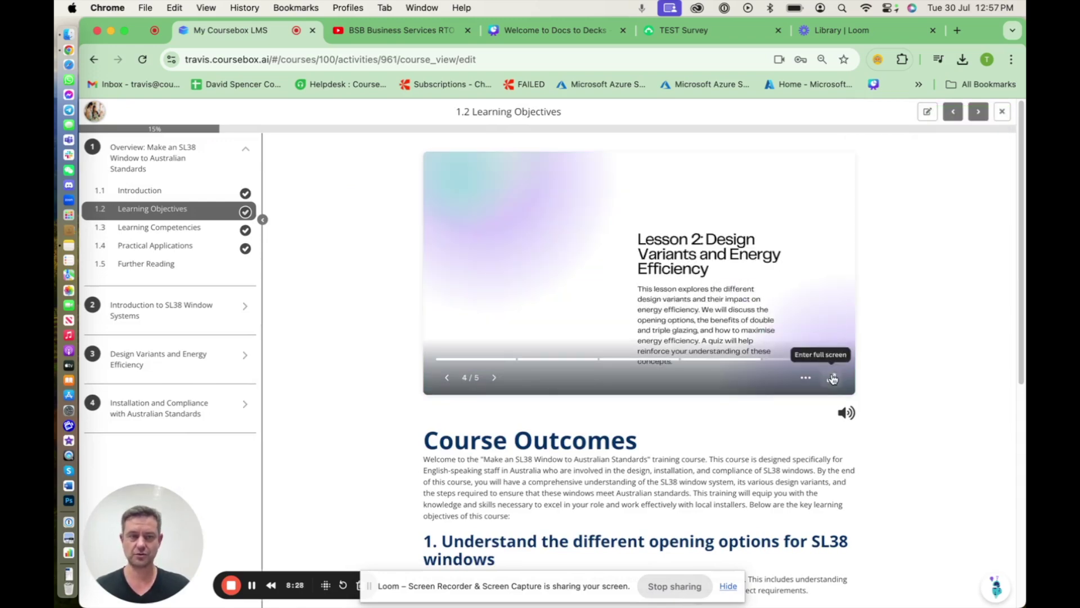
left_click(831, 377)
left_click(944, 379)
key("Escape")
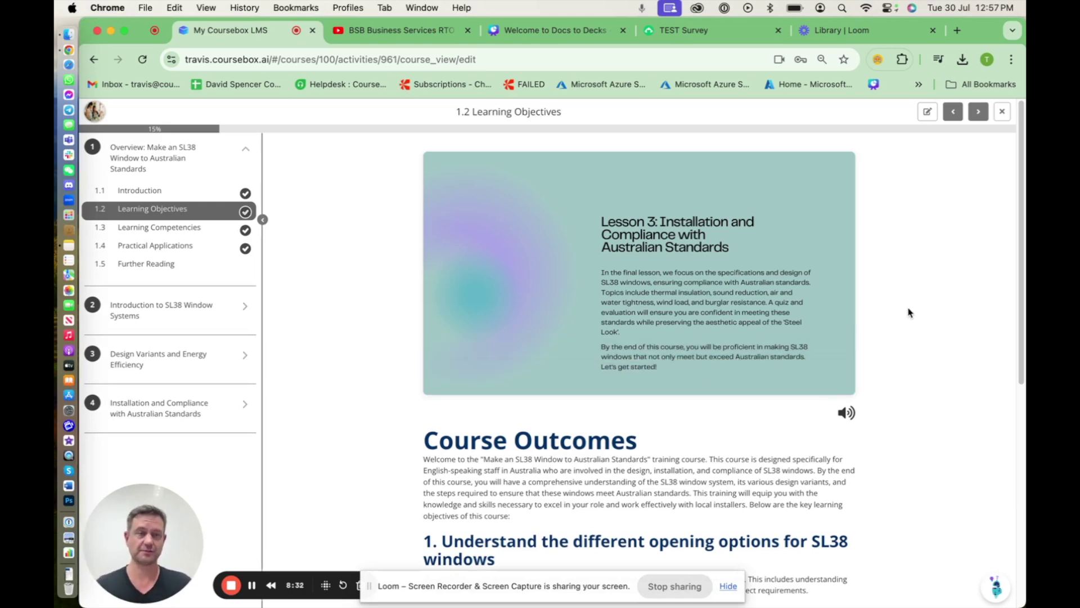
left_click(680, 29)
left_click(640, 59)
key("super+c")
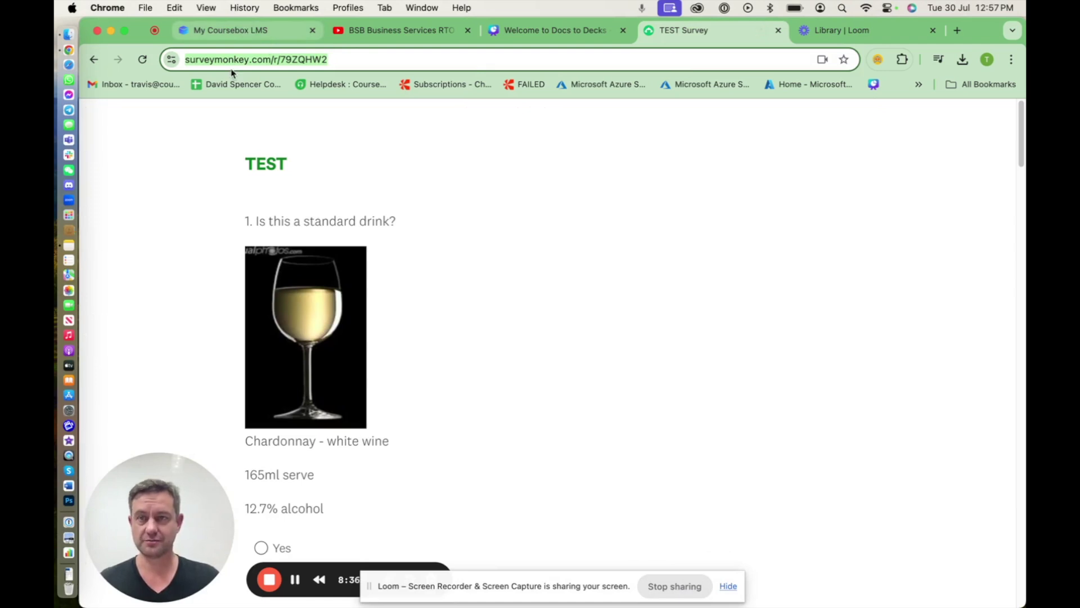
Scroll through the TEST survey's standard-drink questions, then return to the Coursebox tab
scroll(579, 218, "down", 13)
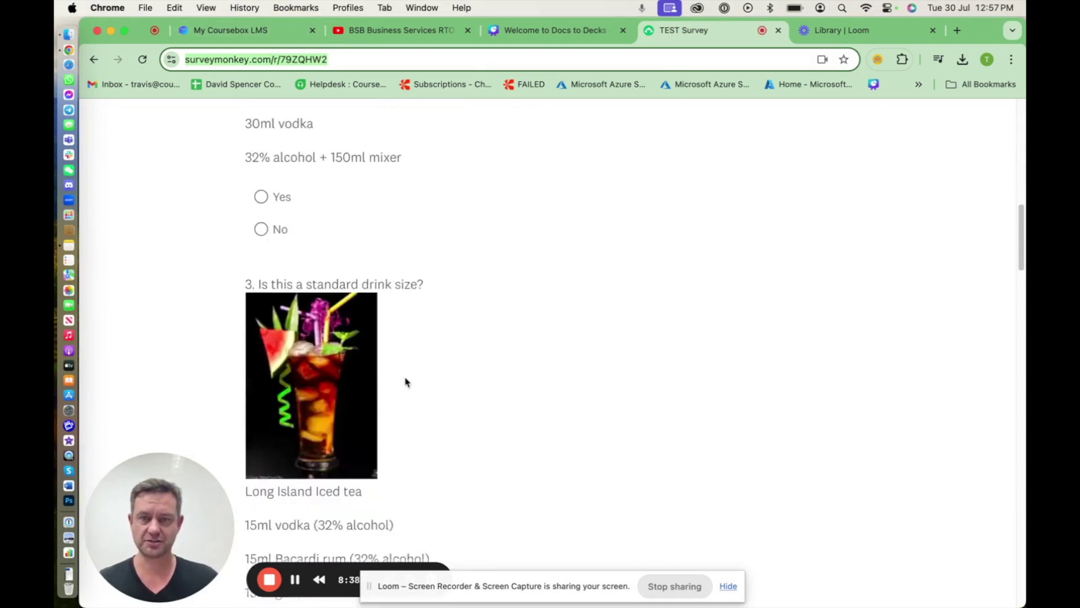
scroll(405, 382, "down", 3)
scroll(569, 349, "up", 16)
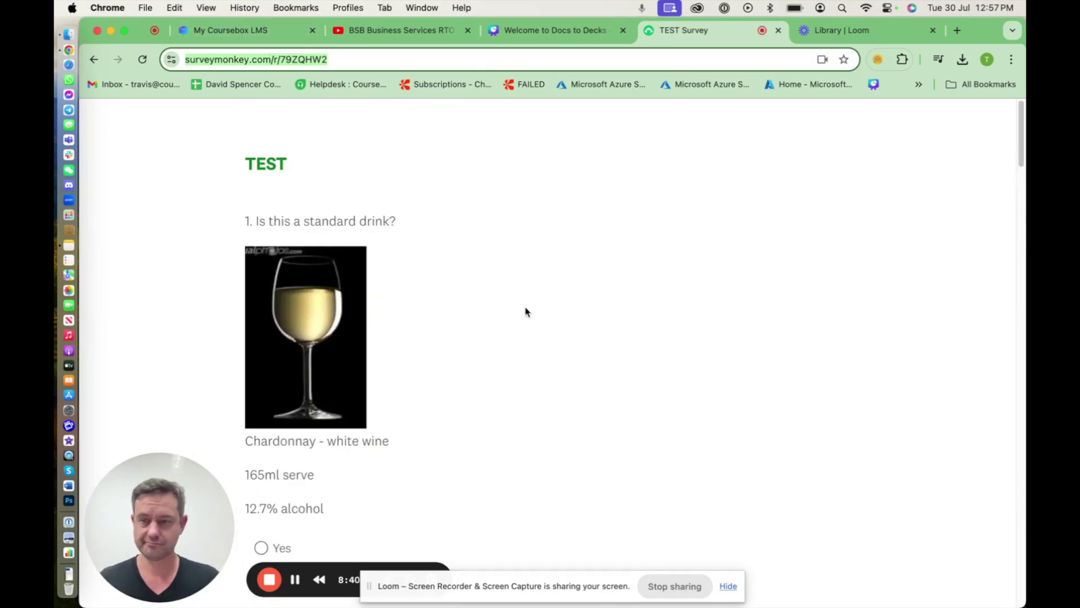
left_click(399, 30)
left_click(268, 32)
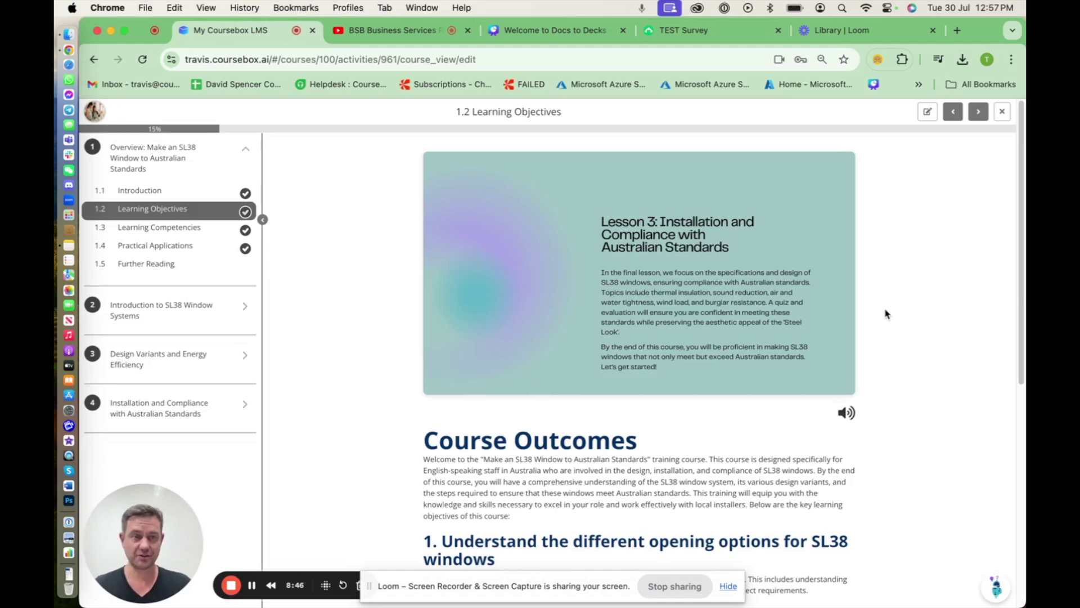
Add a topic named 'Survey' under lesson 1, appearing as item 1.6
left_click(981, 117)
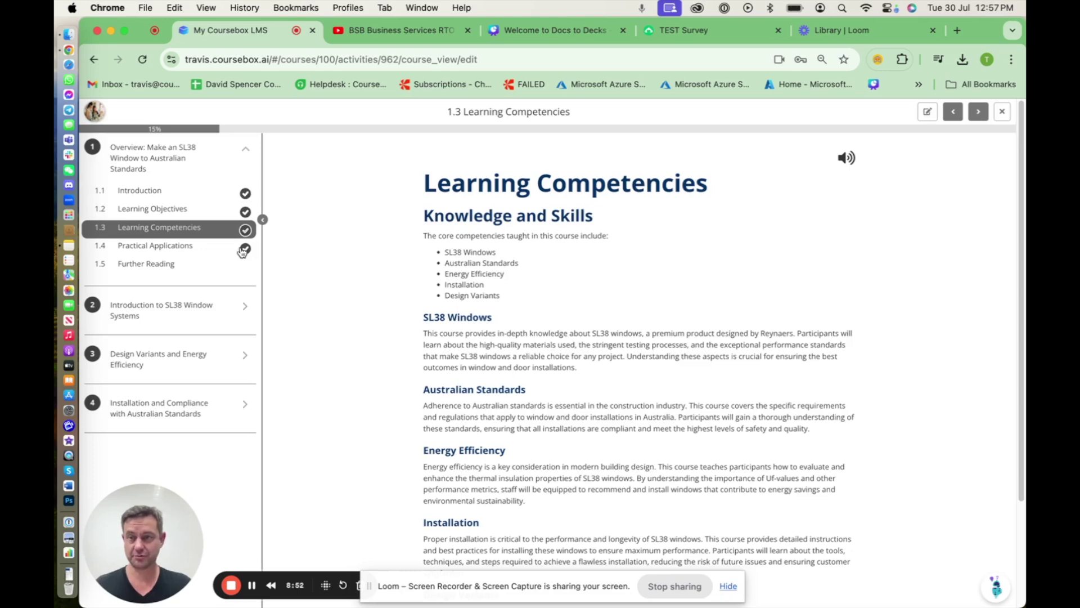
left_click(927, 113)
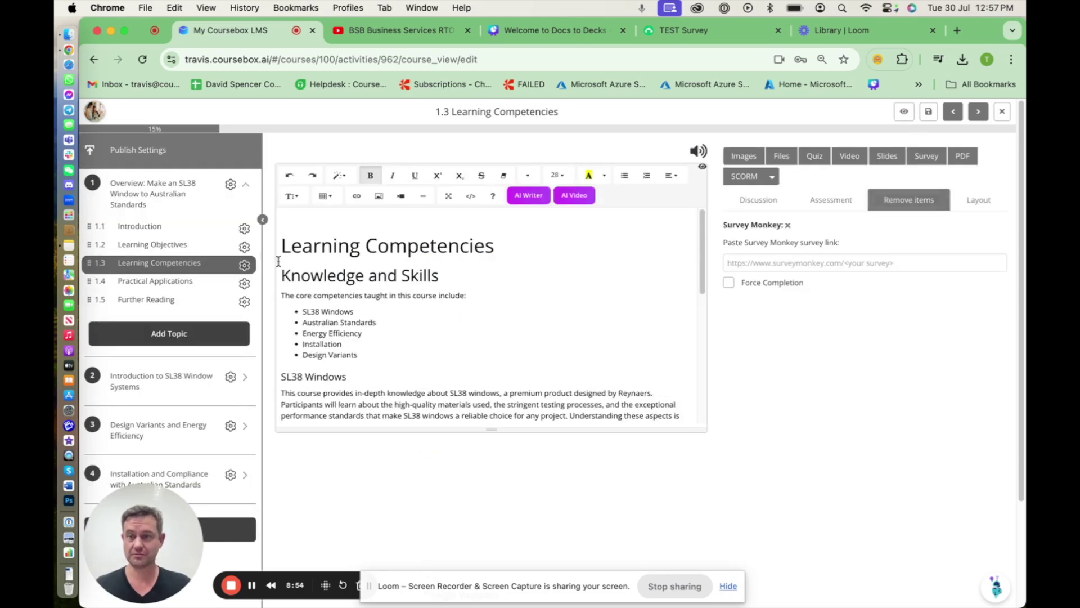
left_click(175, 331)
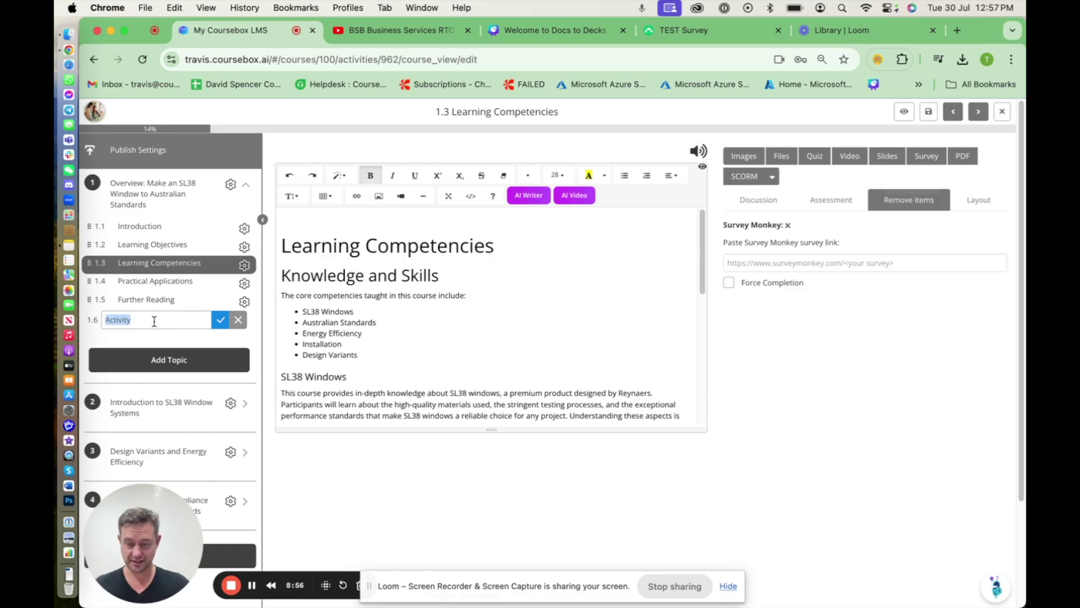
type("Survey")
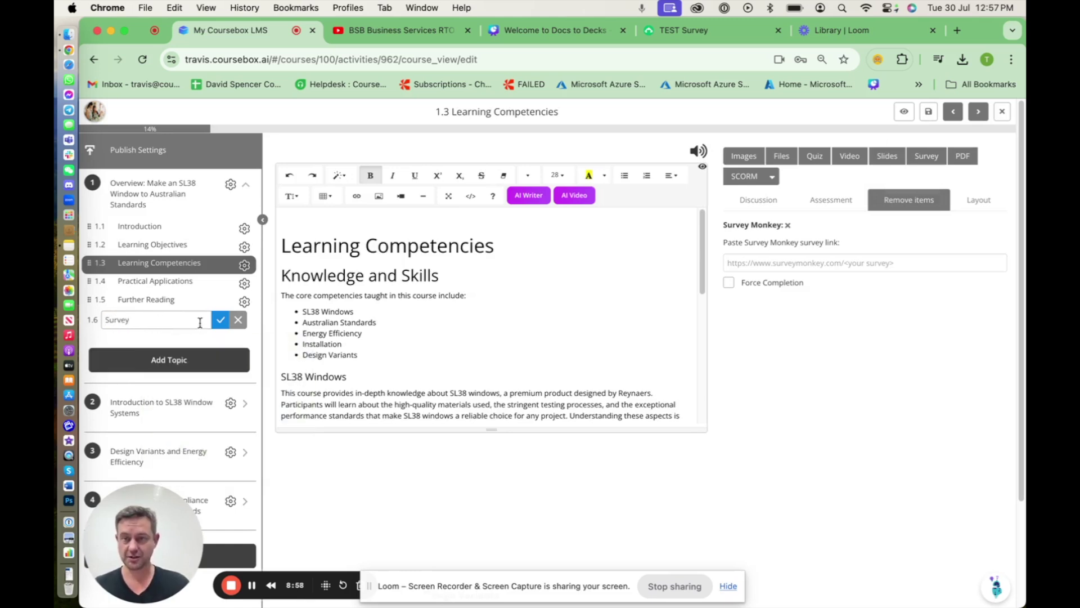
left_click(221, 322)
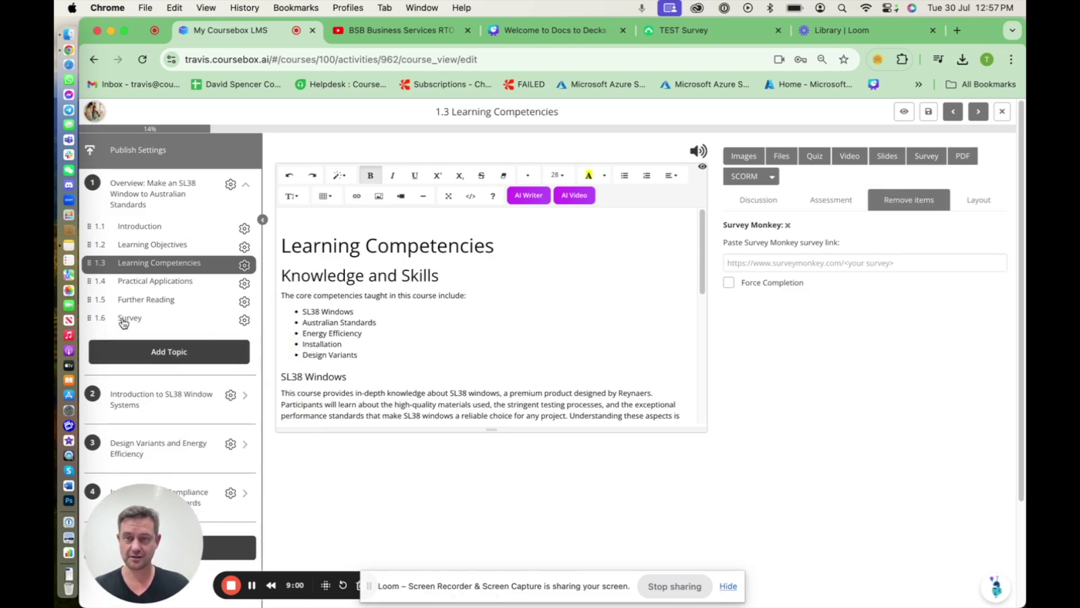
Paste the TEST SurveyMonkey link into a Survey embed in topic 1.6 and save it
left_click(125, 319)
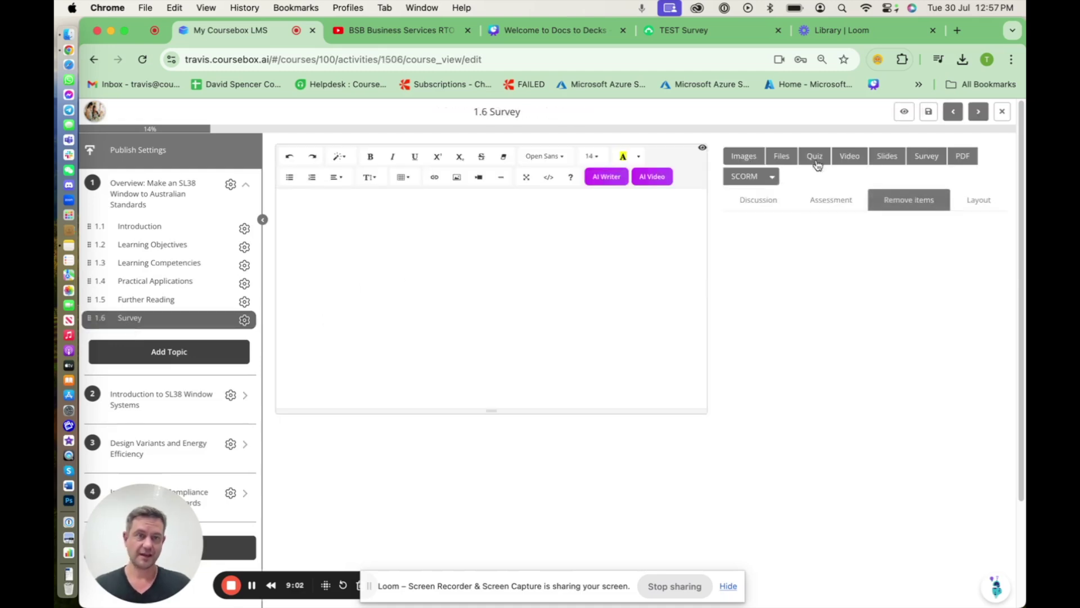
left_click(926, 157)
left_click(504, 134)
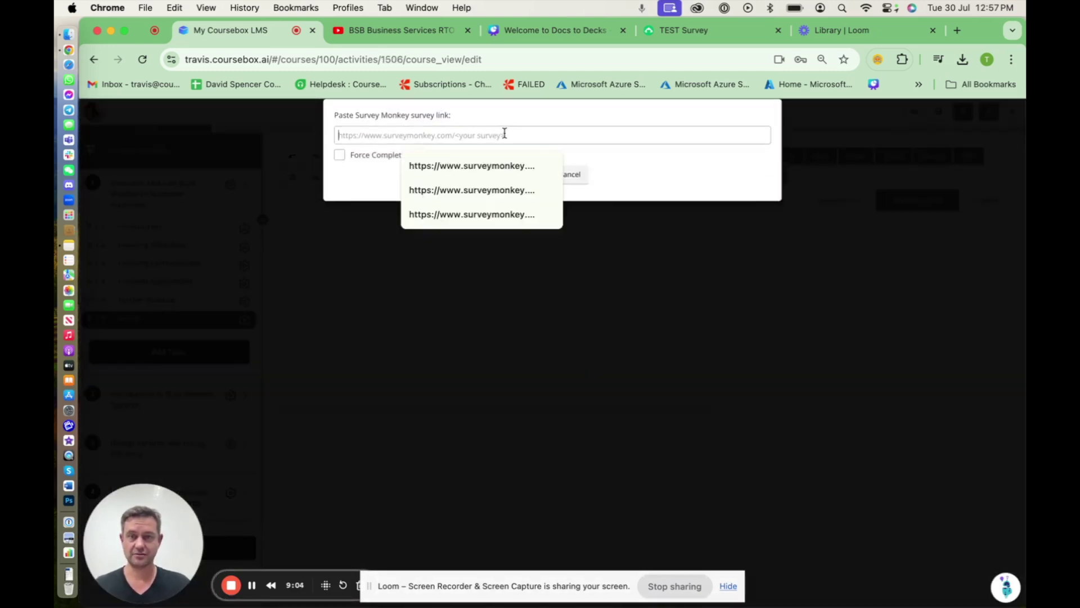
key("super+v")
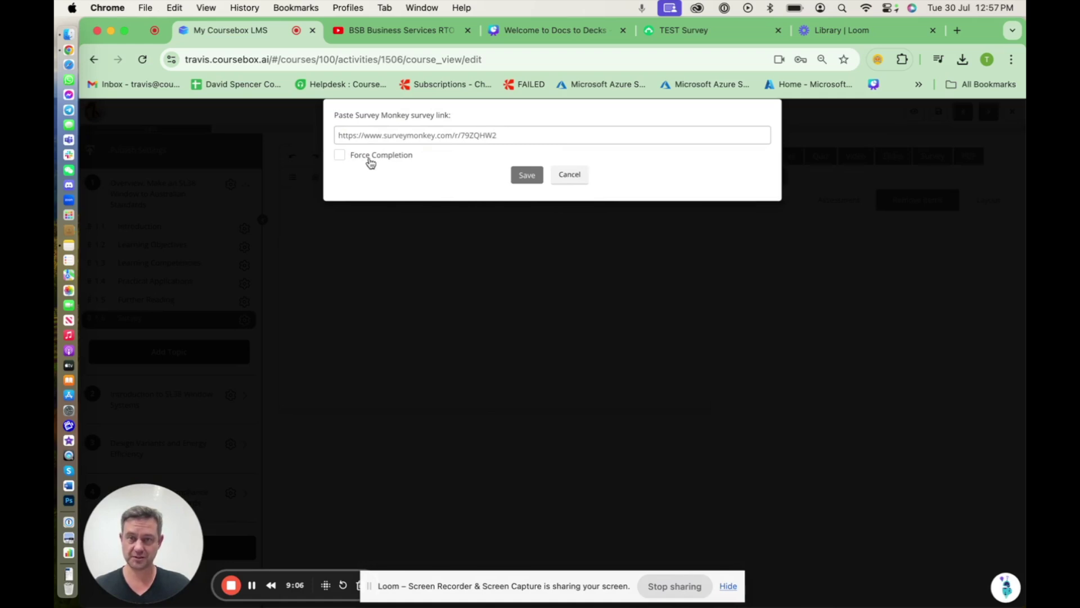
left_click(527, 175)
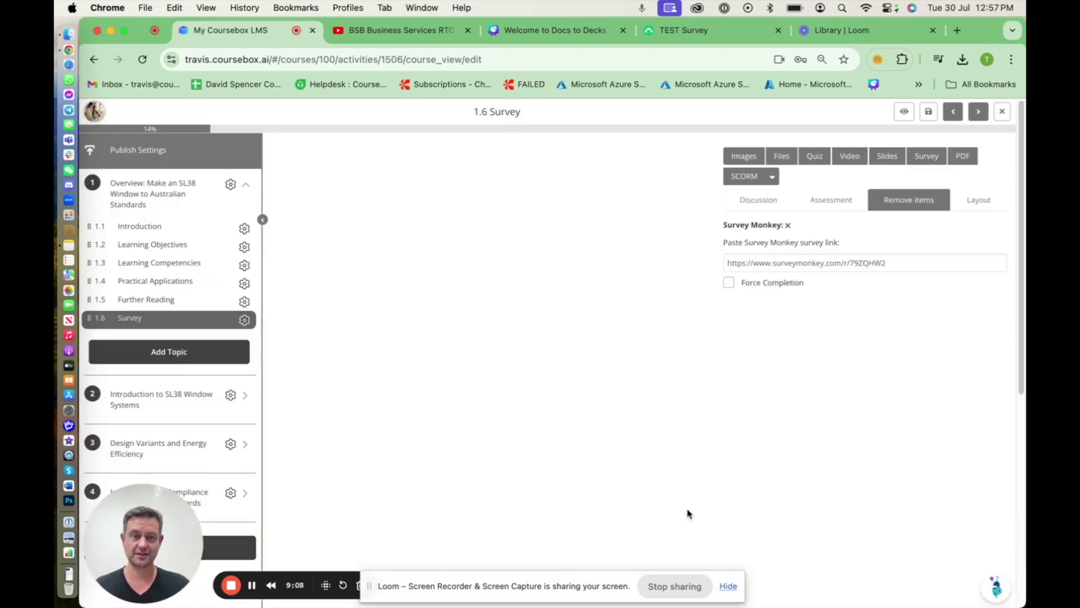
Preview the Survey topic's standard-drink questions, then return to editing it
left_click(902, 118)
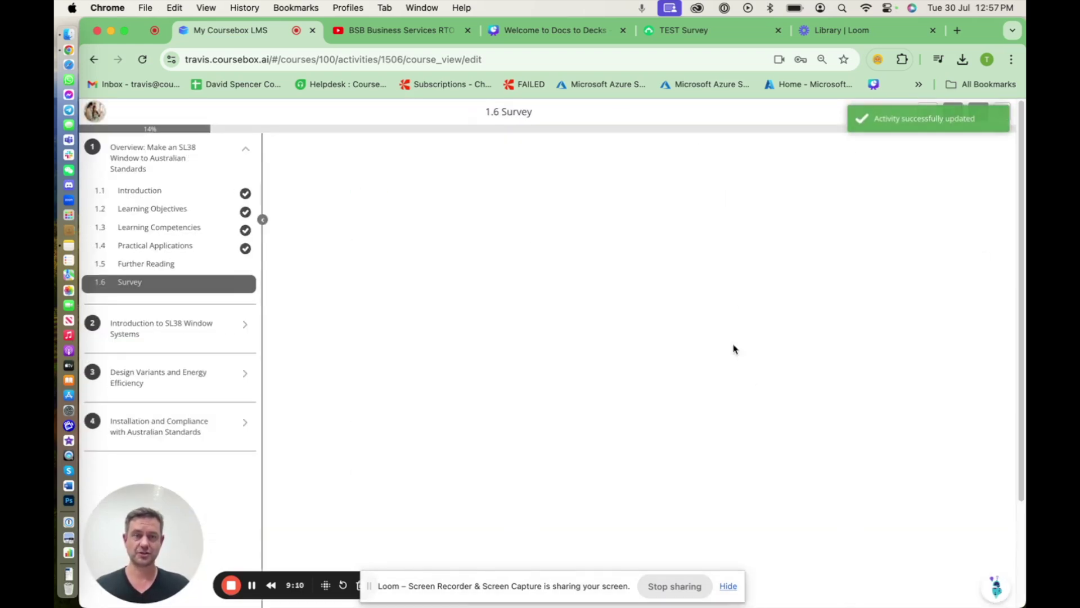
scroll(777, 360, "down", 10)
scroll(779, 307, "down", 5)
scroll(778, 312, "up", 20)
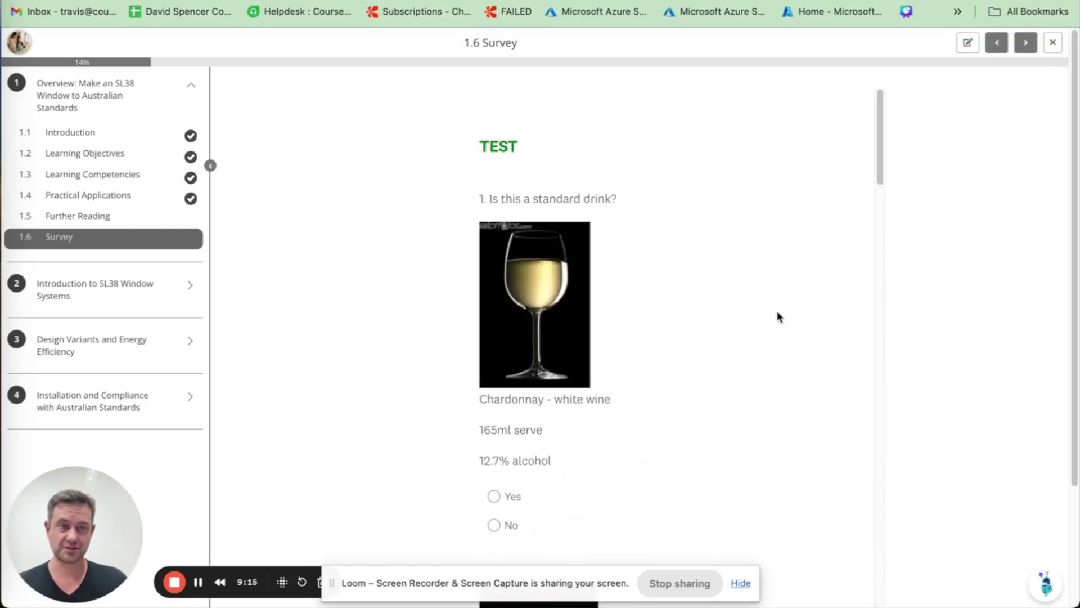
left_click(967, 43)
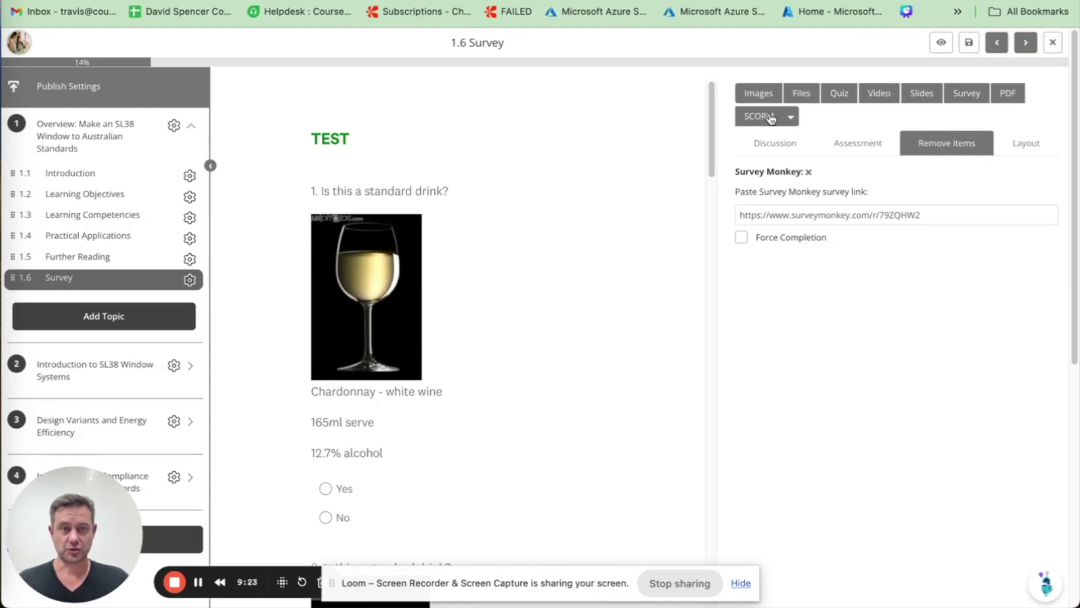
left_click(792, 117)
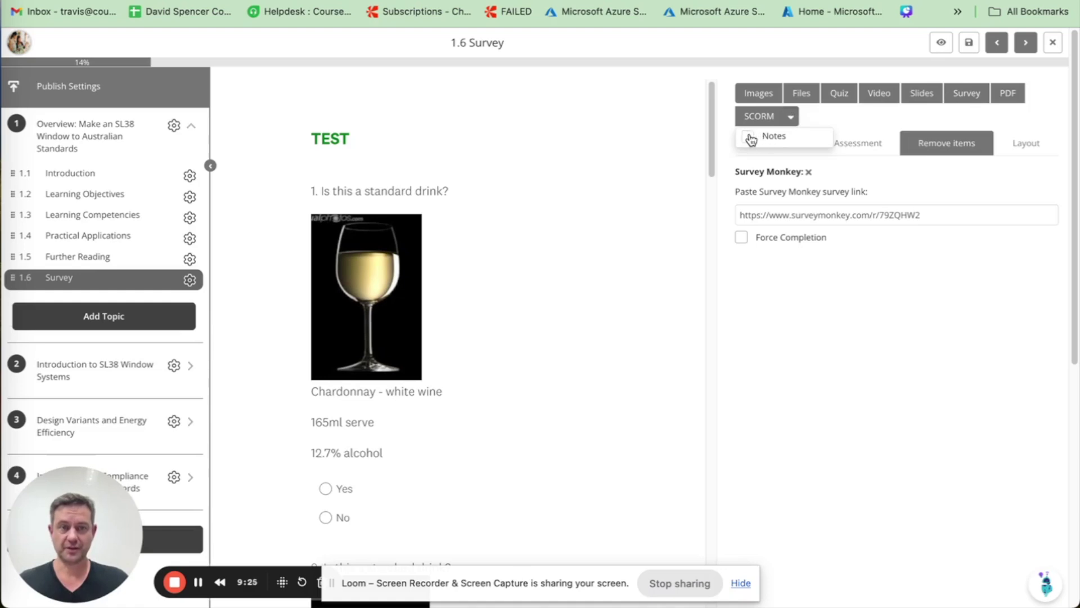
left_click(835, 114)
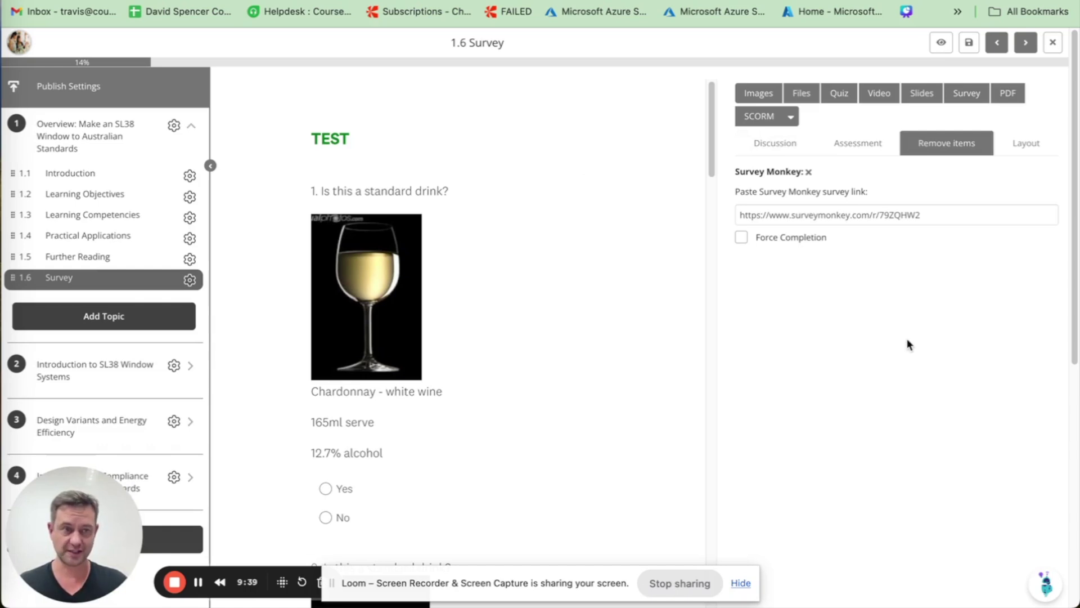
Set the Survey discussion to Anyone Can Post with Admin and facilitators view visibility
left_click(1023, 148)
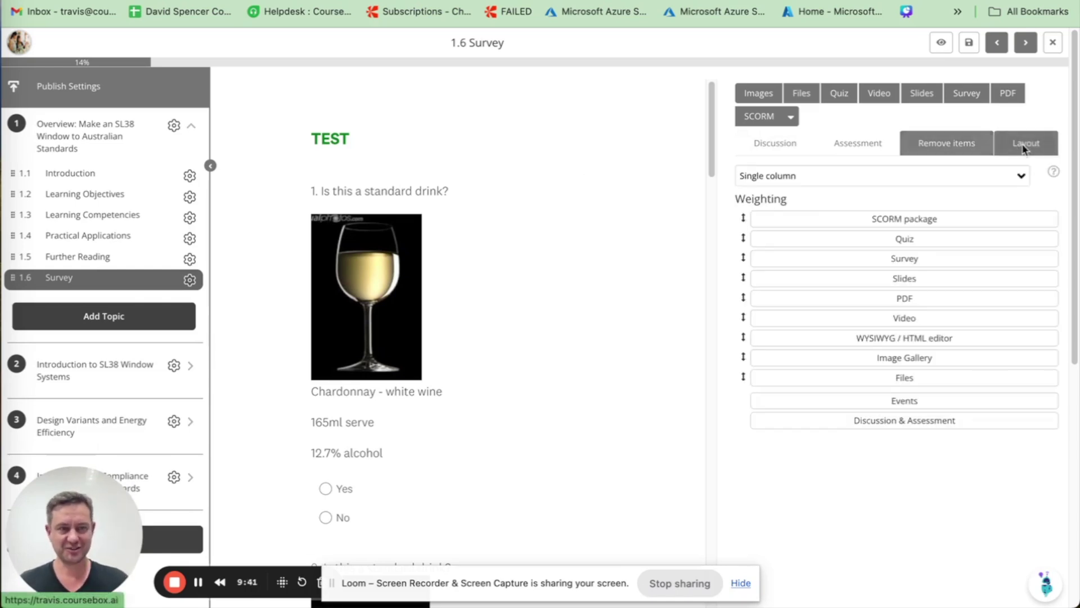
left_click(764, 151)
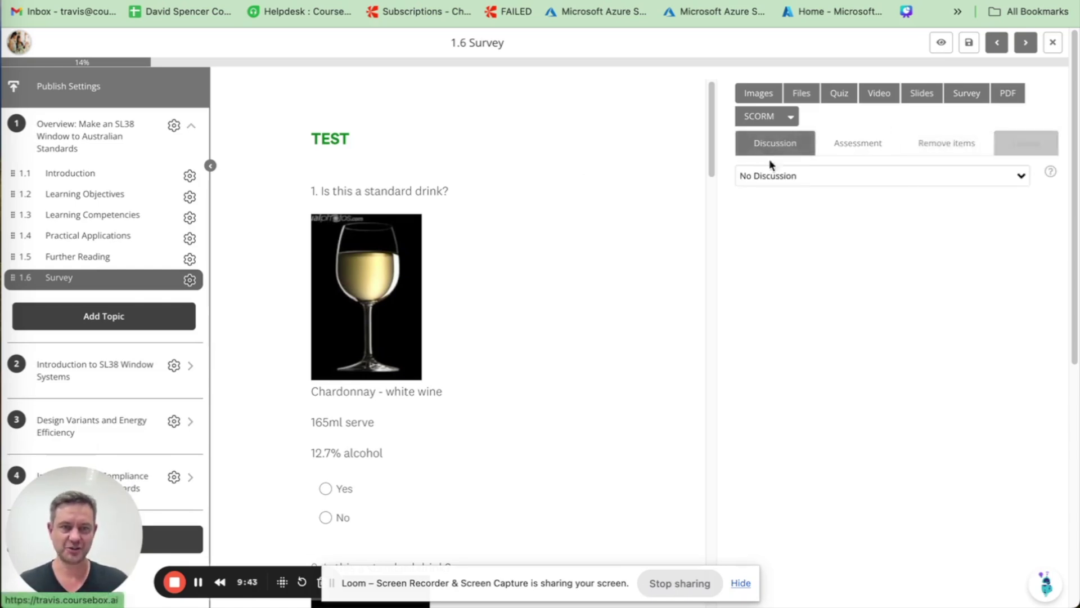
left_click(1019, 178)
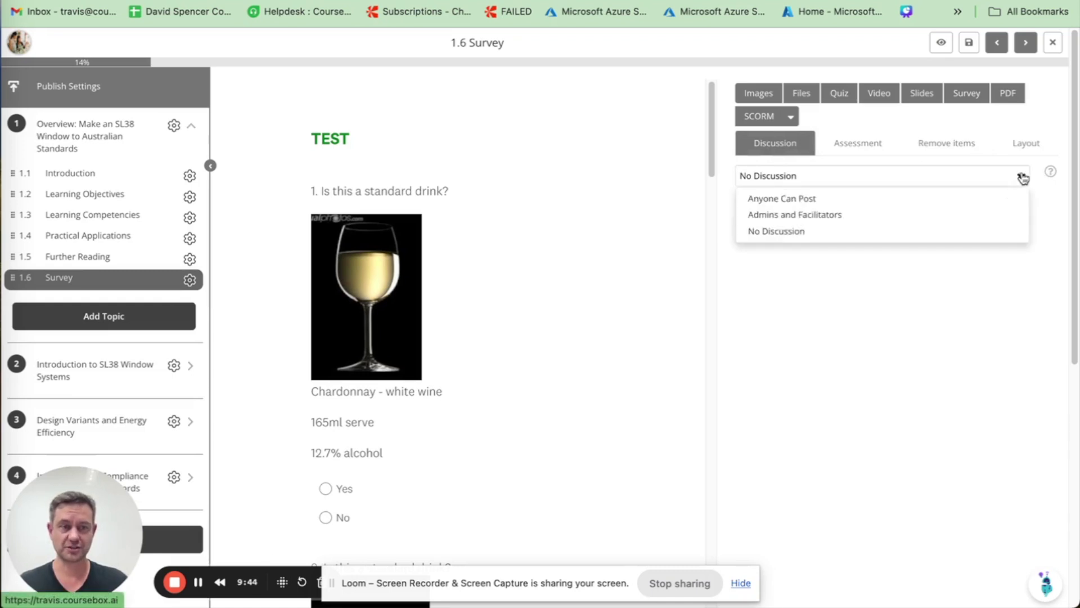
left_click(795, 199)
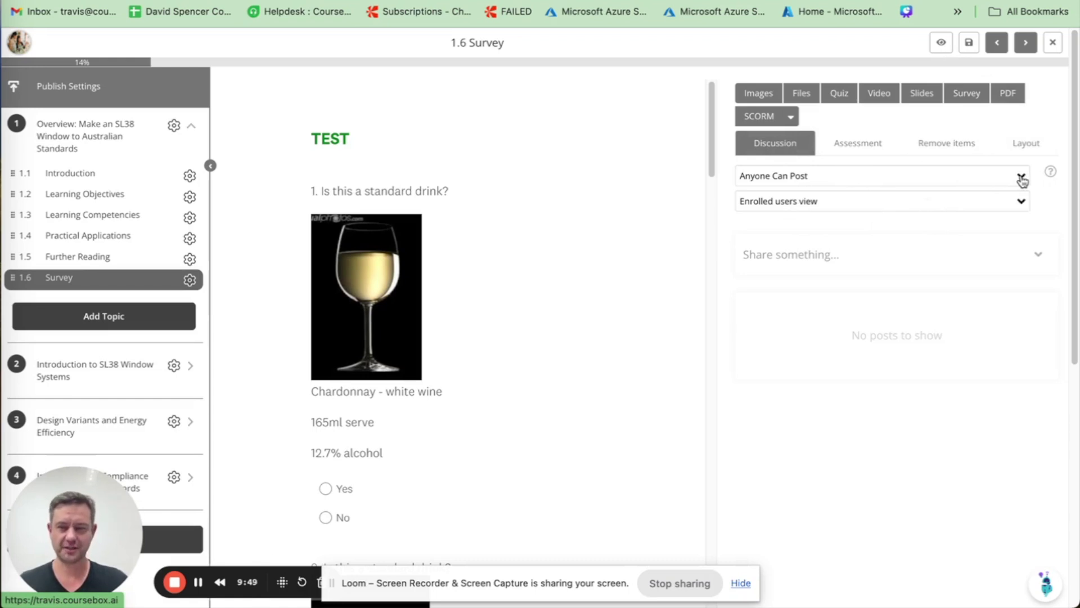
left_click(1021, 201)
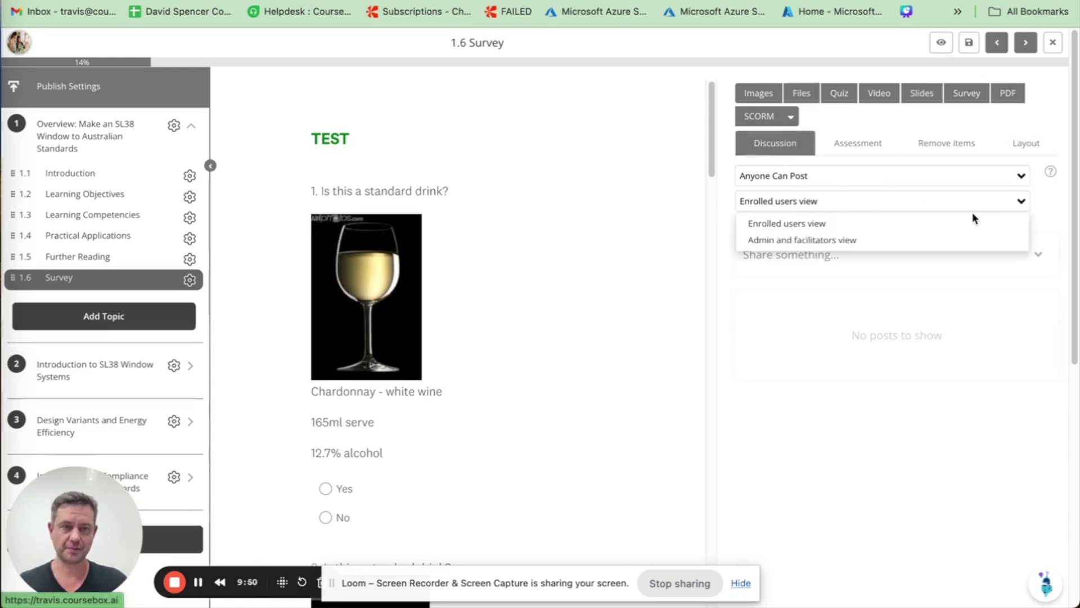
left_click(787, 239)
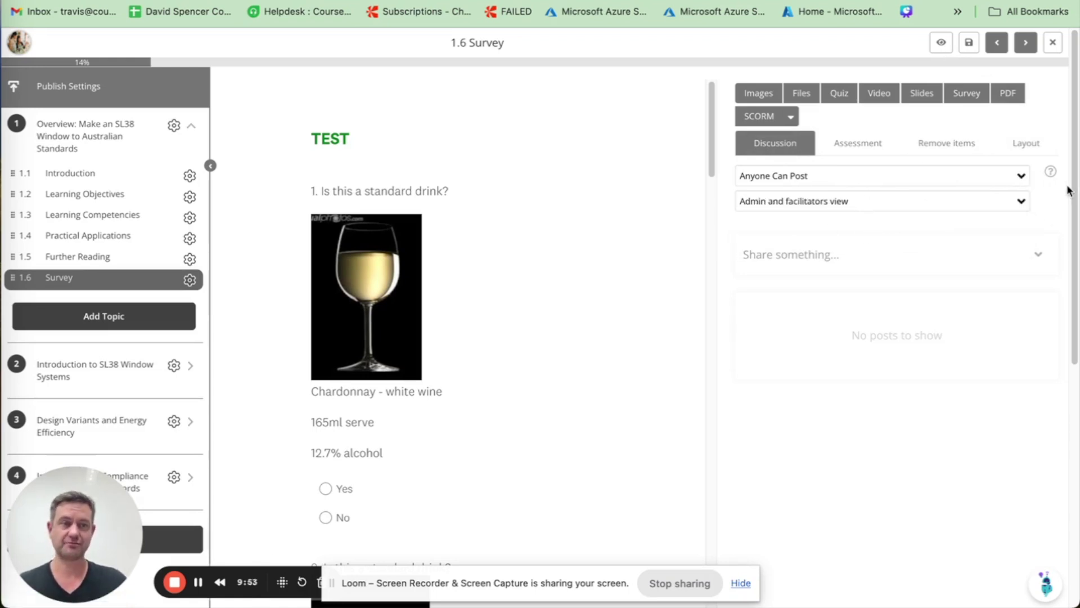
left_click(869, 145)
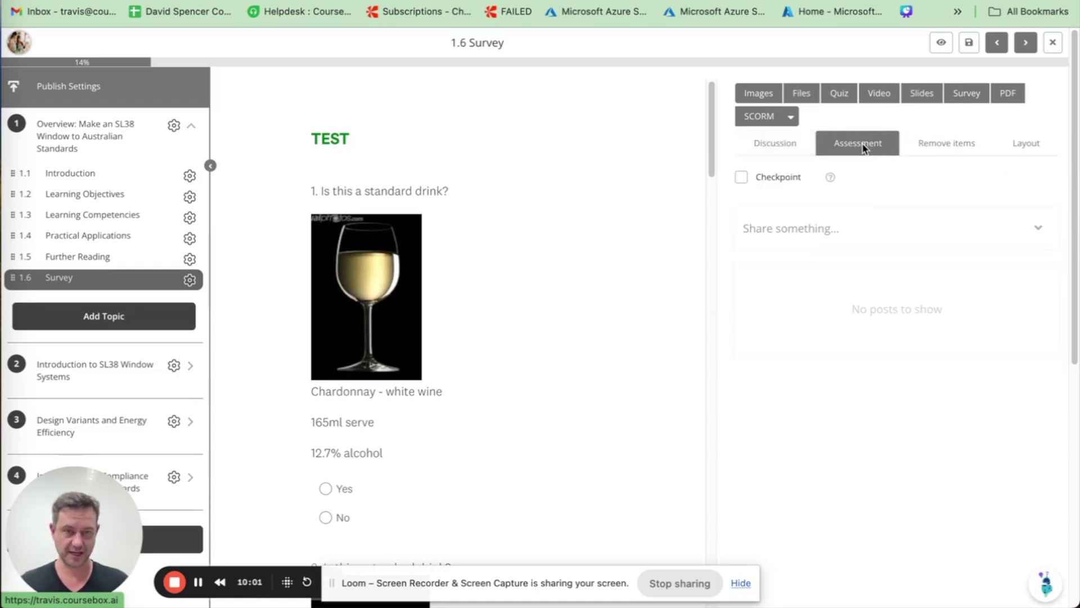
Tick Checkpoint and Pass grade, setting the pass grade to 50
left_click(743, 178)
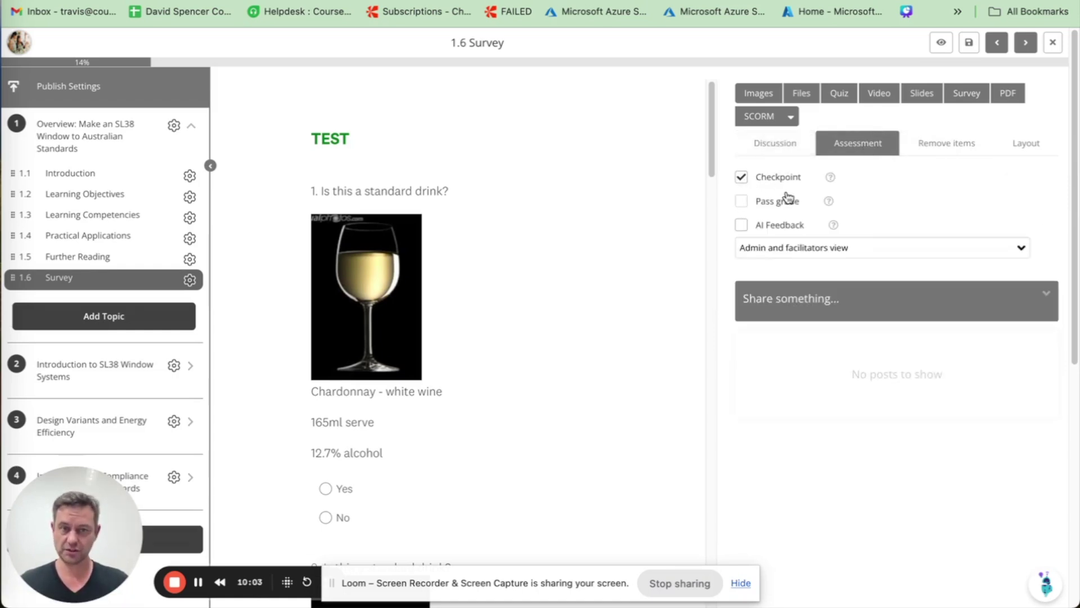
left_click(741, 203)
double_click(1033, 202)
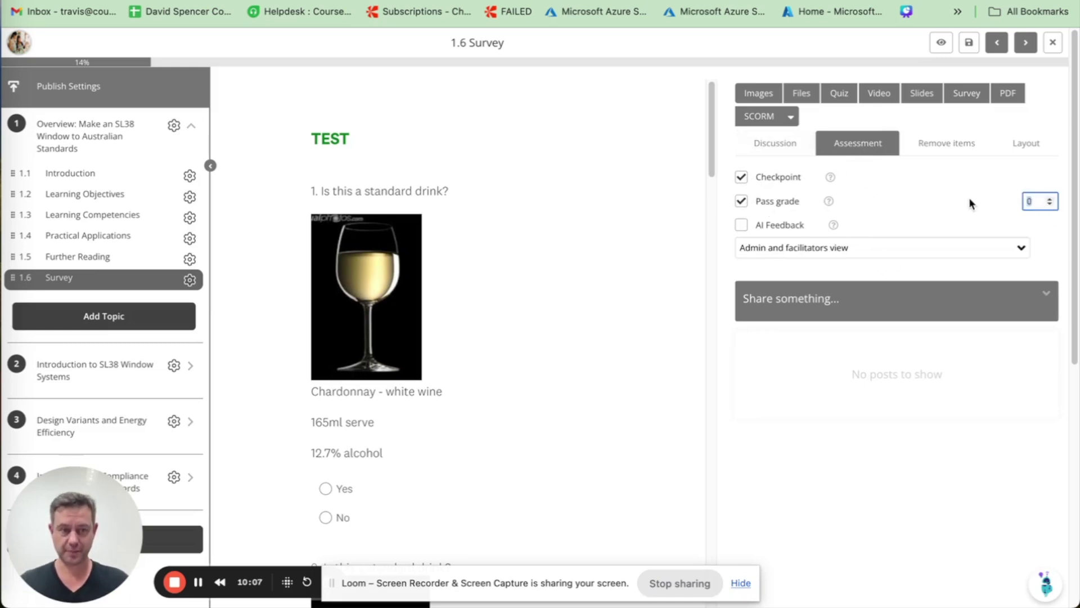
type("5")
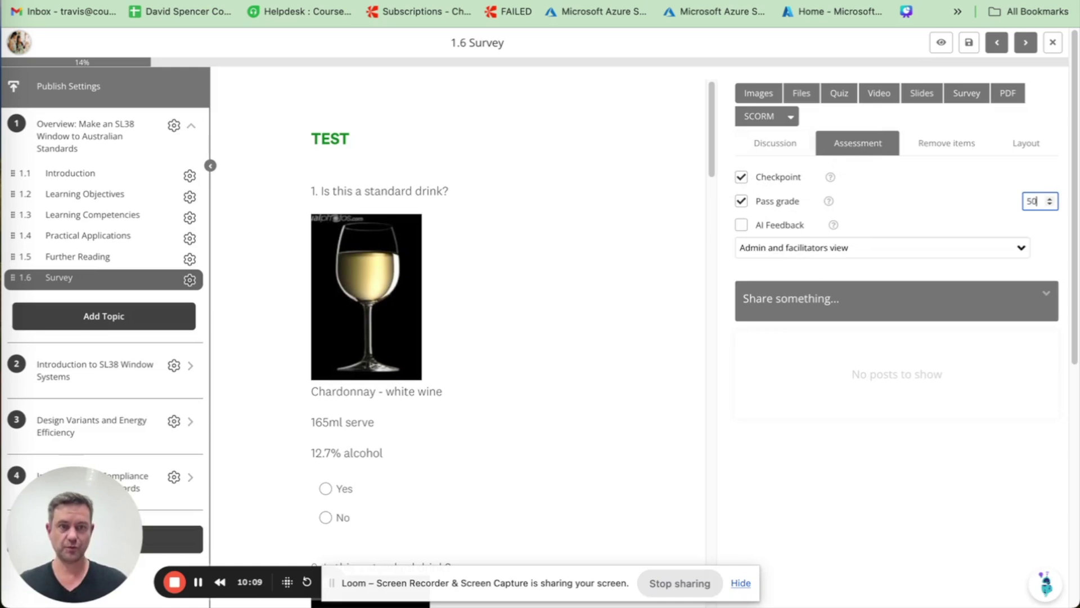
left_click(1003, 329)
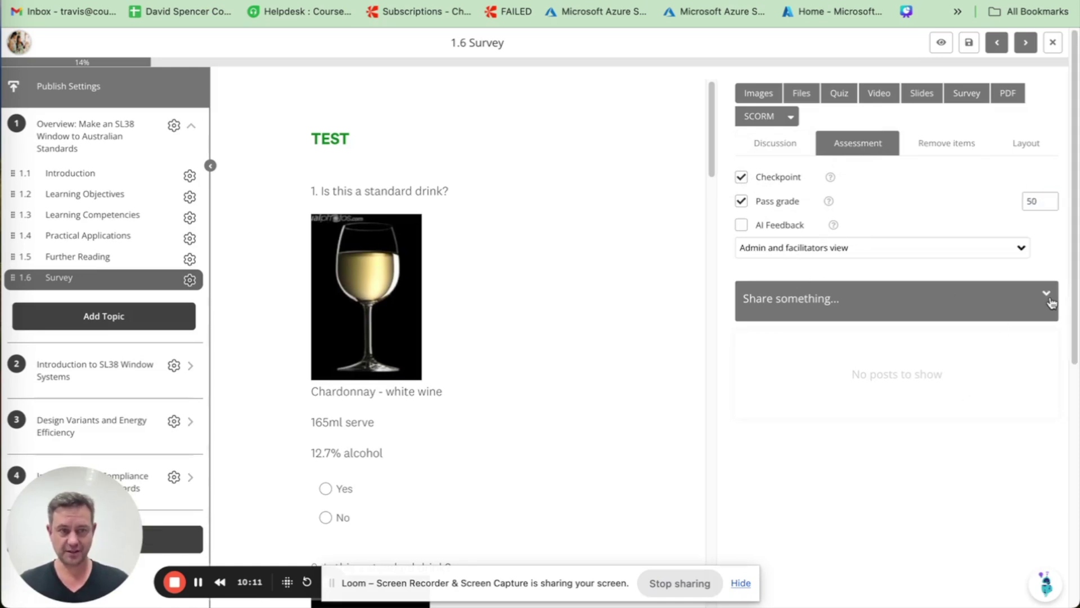
Open and dismiss the discussion post options without writing a post
left_click(1046, 293)
left_click(996, 320)
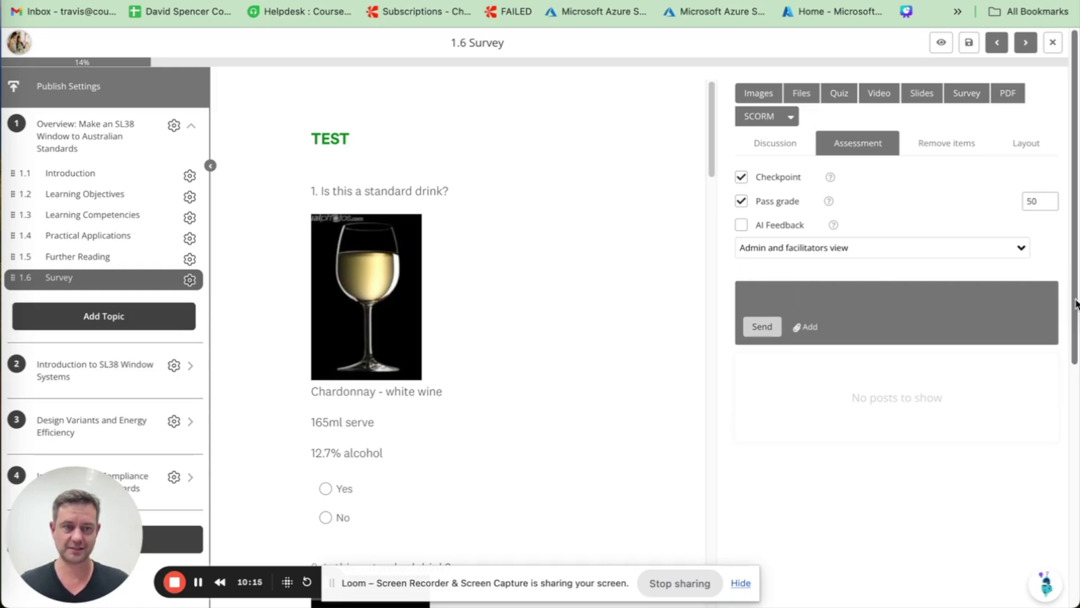
left_click(926, 349)
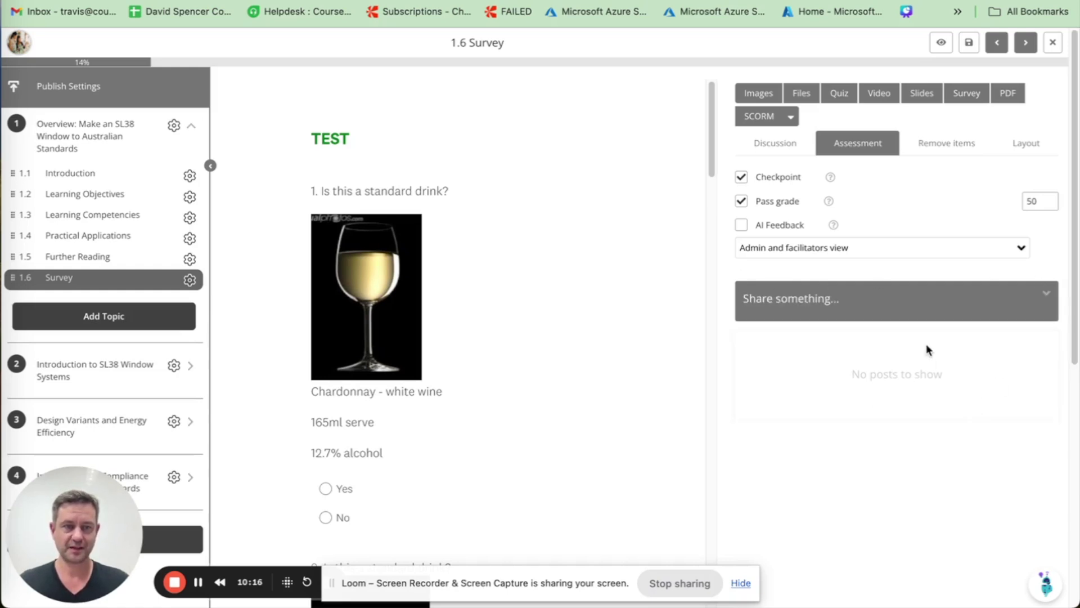
left_click(1046, 296)
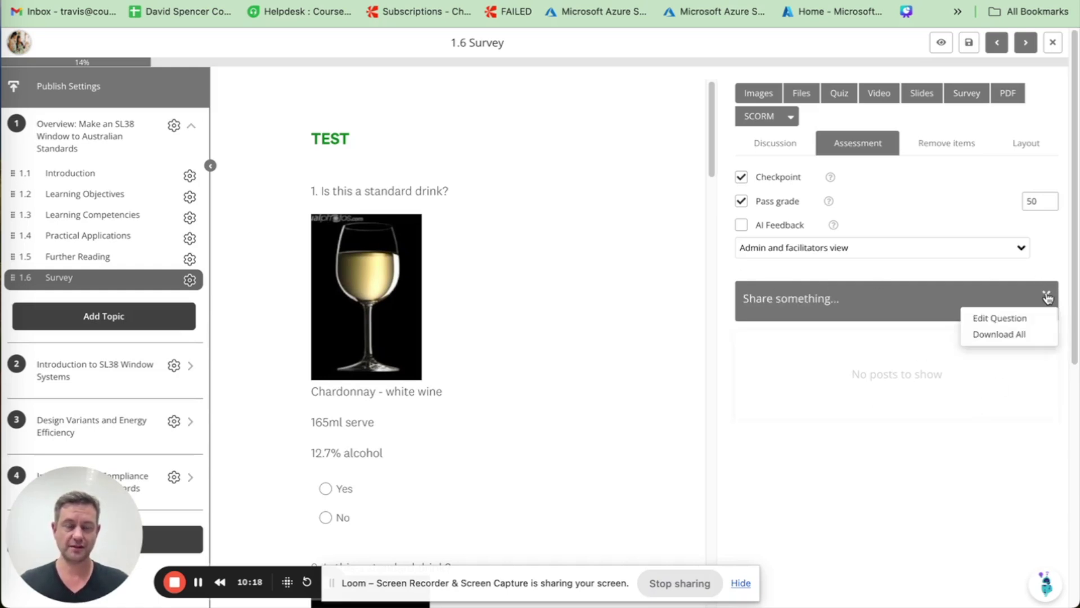
left_click(996, 335)
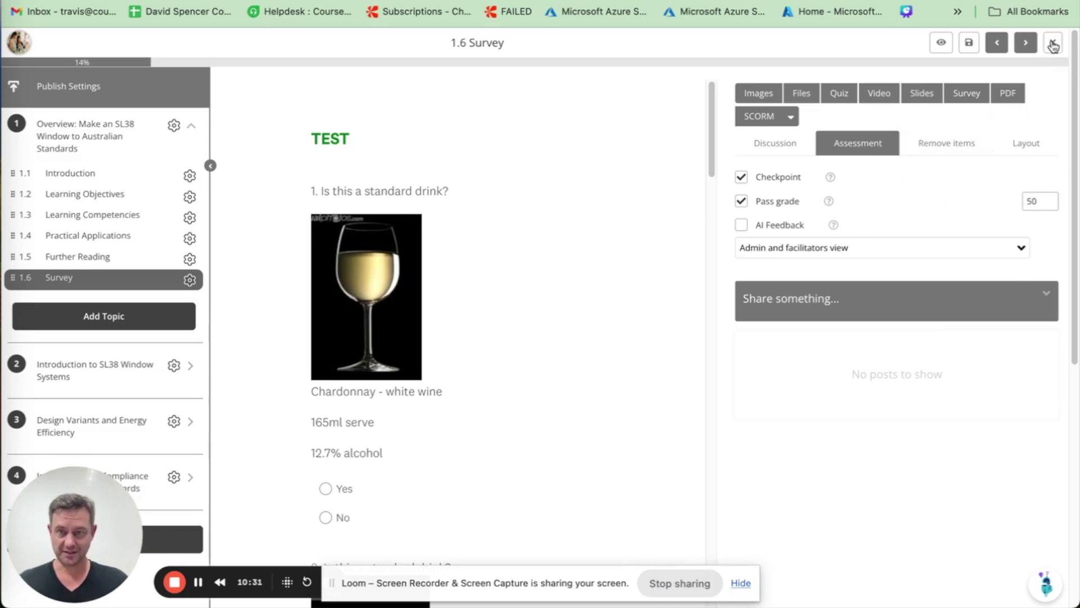
Close the course editor and display the My Learners report on the Reports page
left_click(1053, 45)
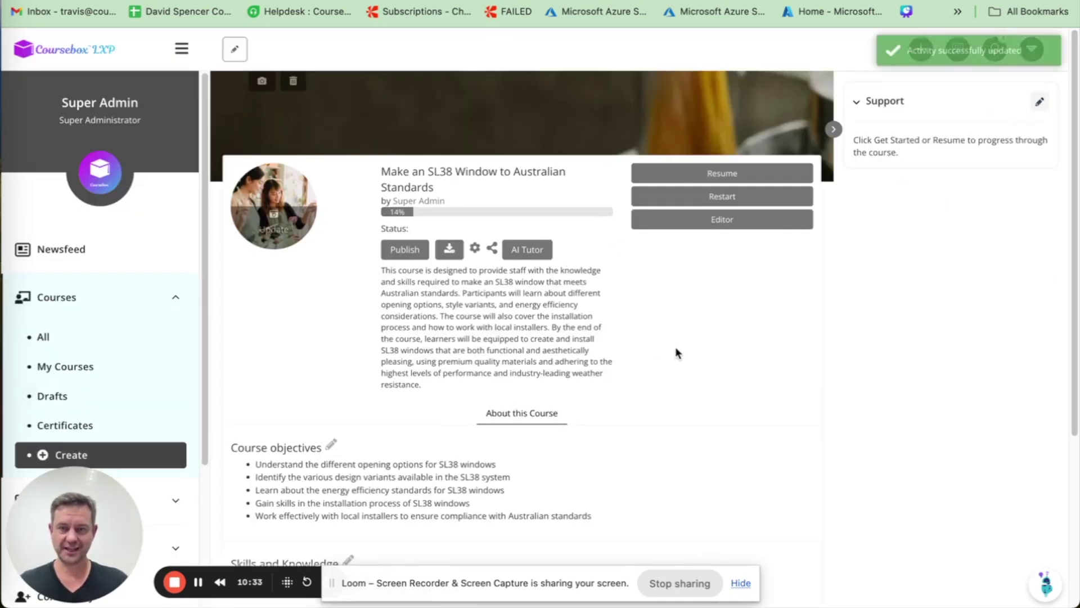
scroll(96, 398, "down", 3)
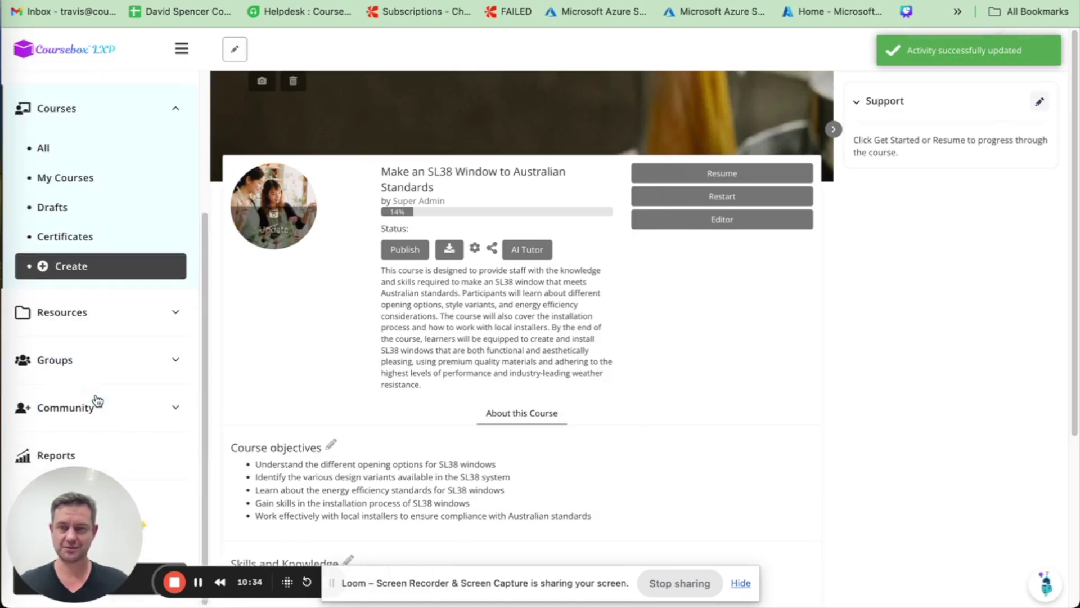
left_click(90, 460)
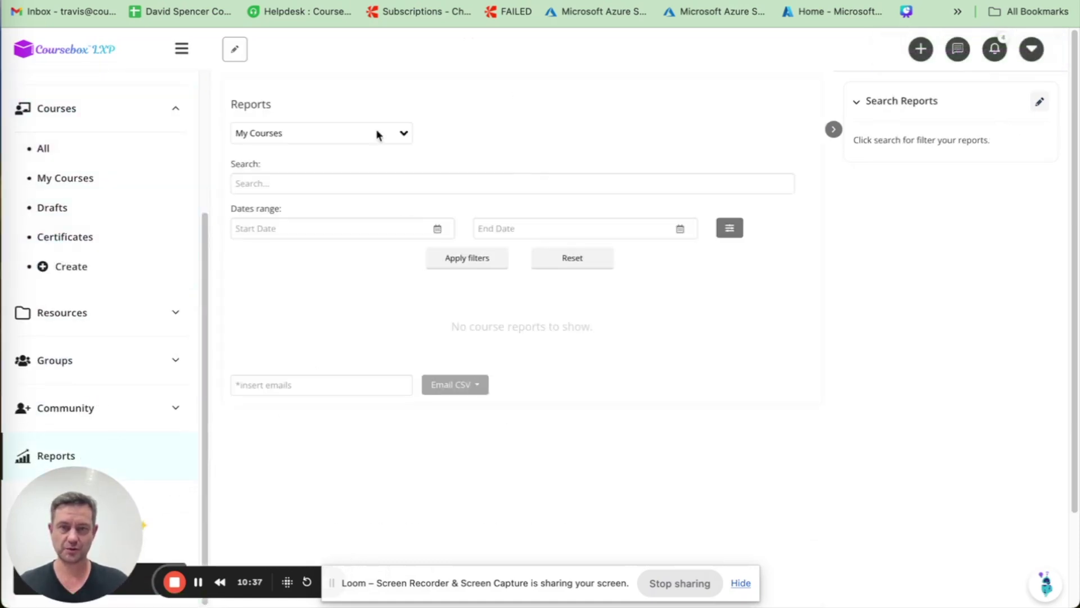
left_click(383, 143)
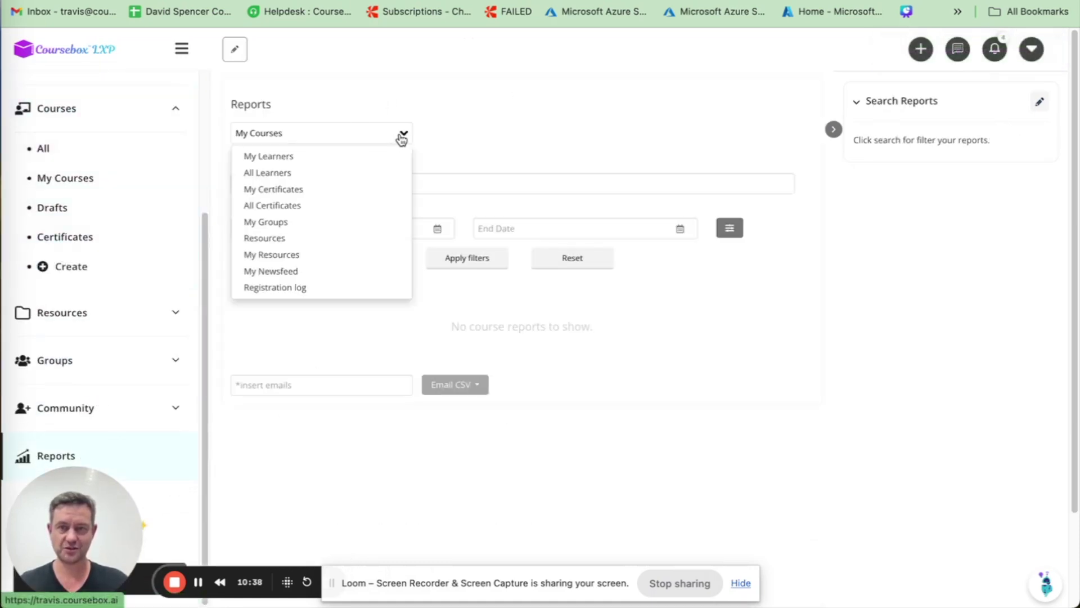
left_click(283, 158)
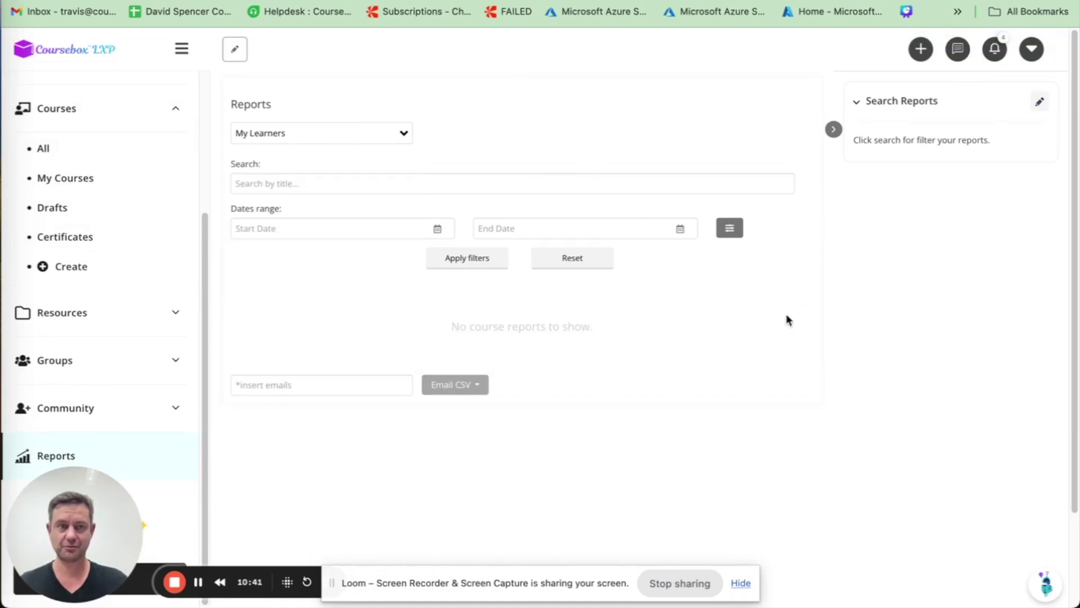